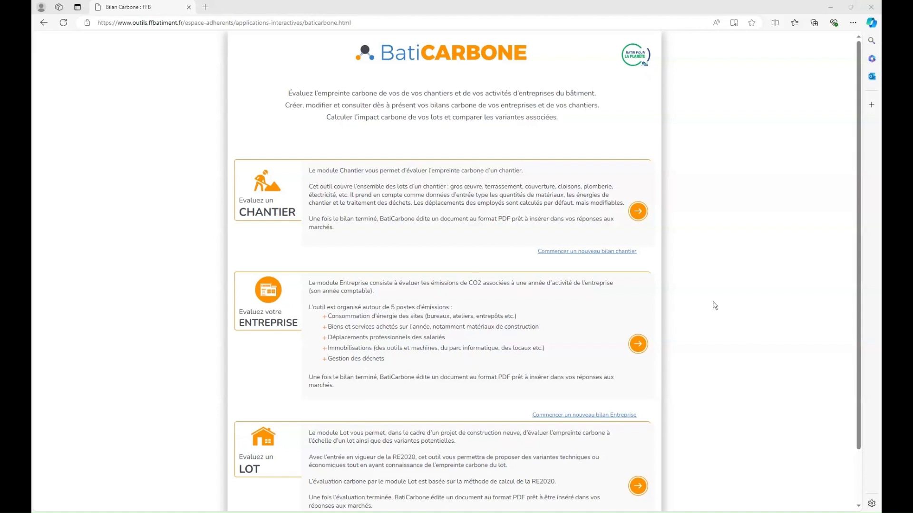
# Open the Lot module from the Évaluez un LOT card and start a new project evaluation
pyautogui.scroll(-1, 717, 301)
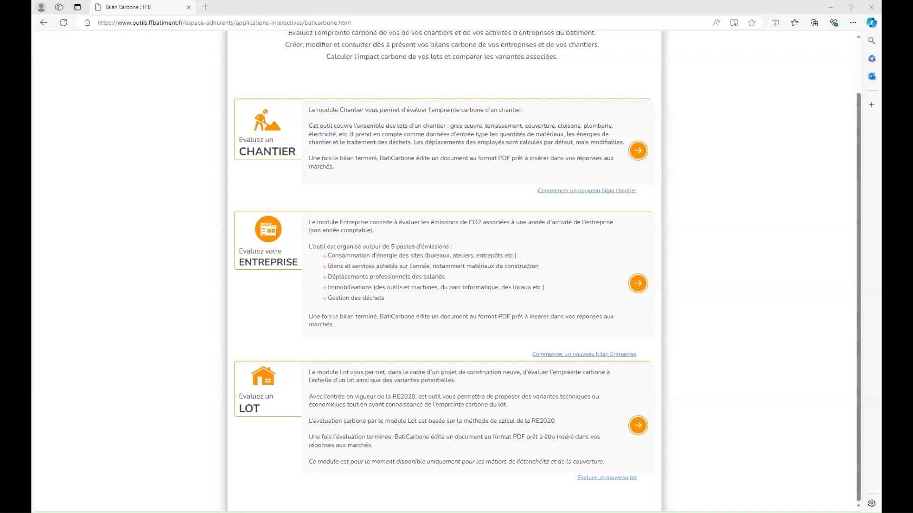
pyautogui.click(638, 426)
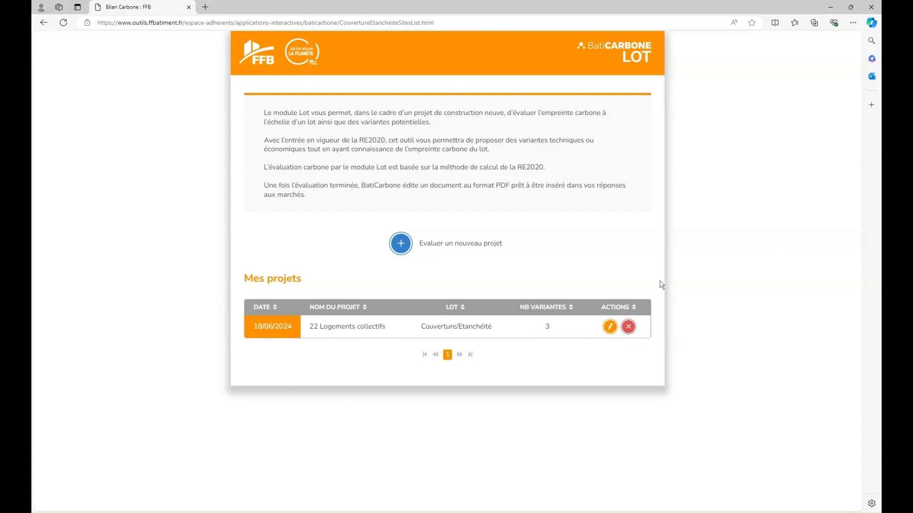
pyautogui.click(401, 245)
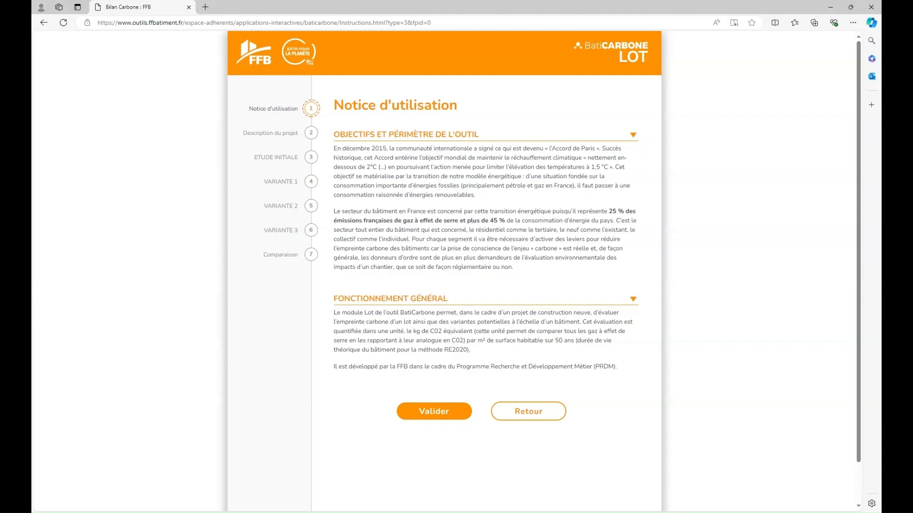
# Accept the Notice d'utilisation to reach the Description du projet form
pyautogui.click(434, 416)
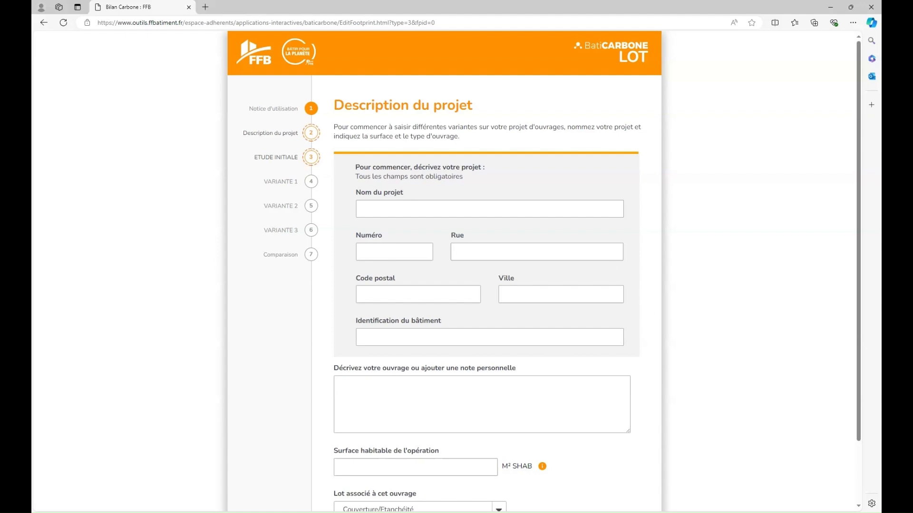
# Enter project name '22 Logements collectifs', the site's street address, postal code and city, and building ID LC2
pyautogui.click(542, 210)
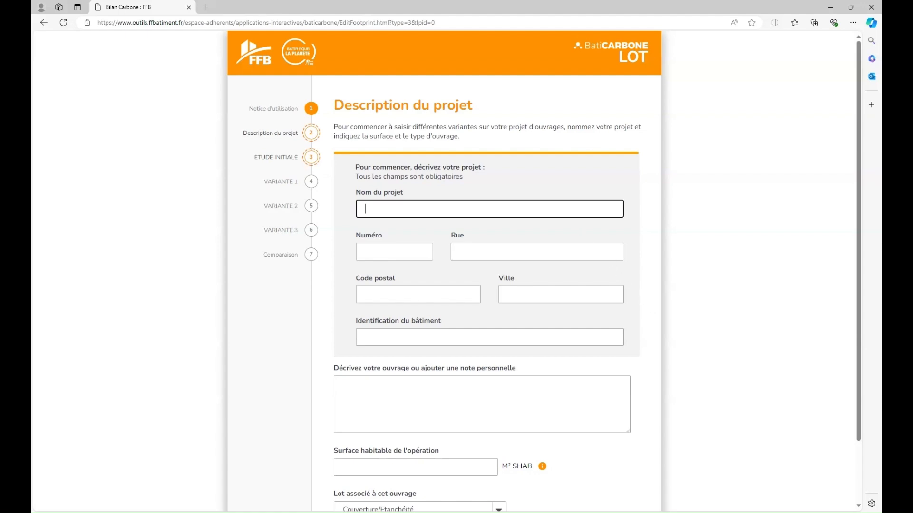
pyautogui.write('22 Logements collectifs')
pyautogui.press('Tab')
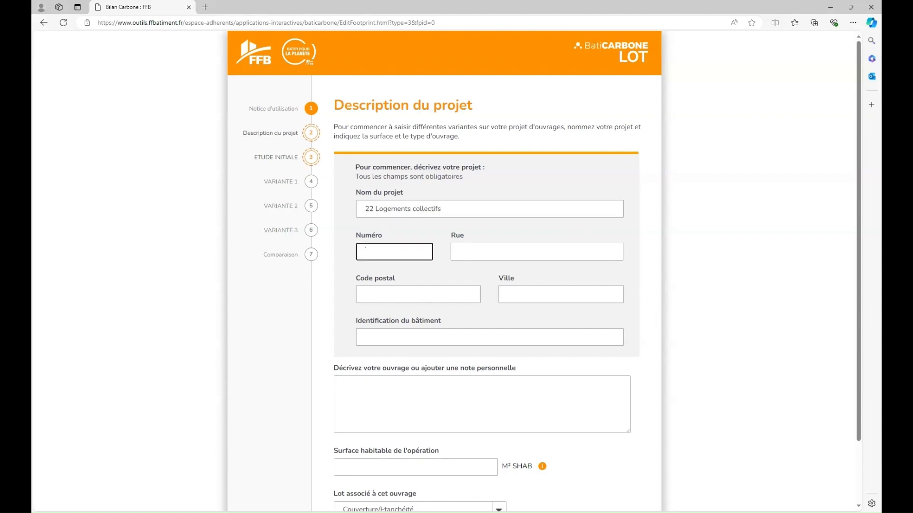
pyautogui.press('Tab')
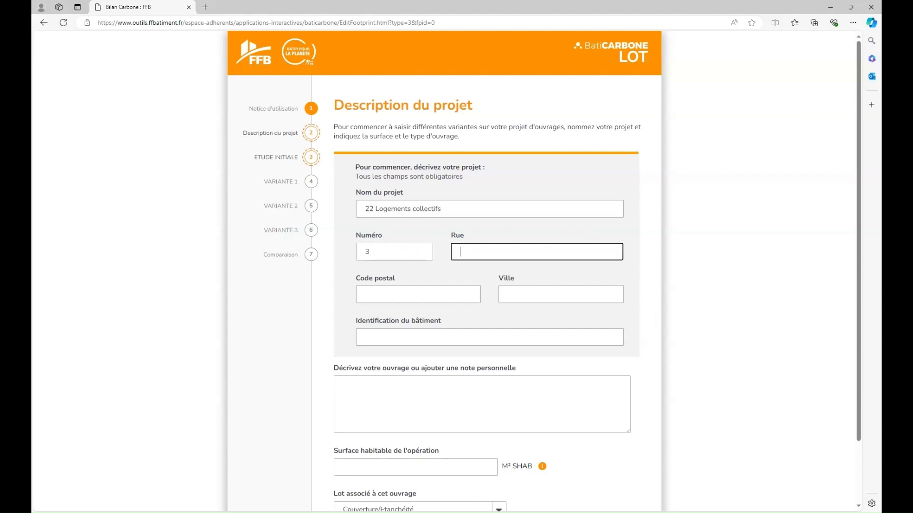
pyautogui.press('Tab')
pyautogui.press('Tab')
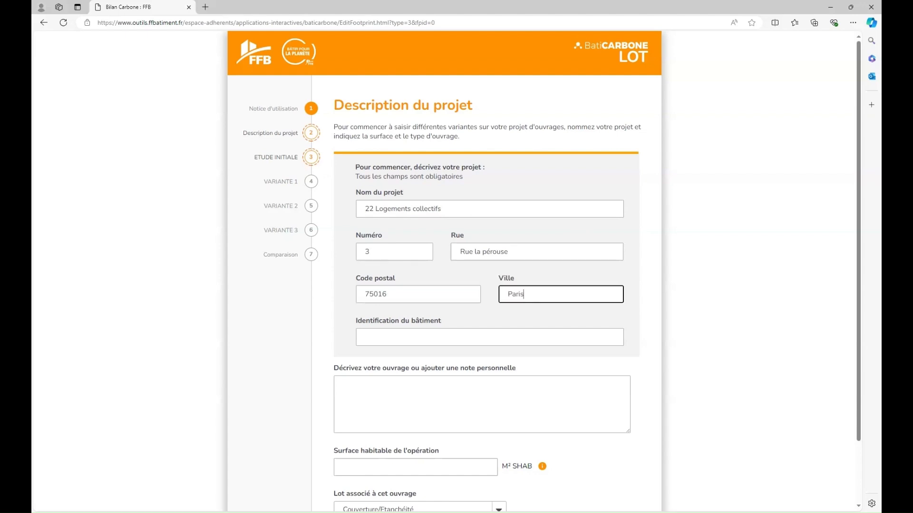
pyautogui.press('Tab')
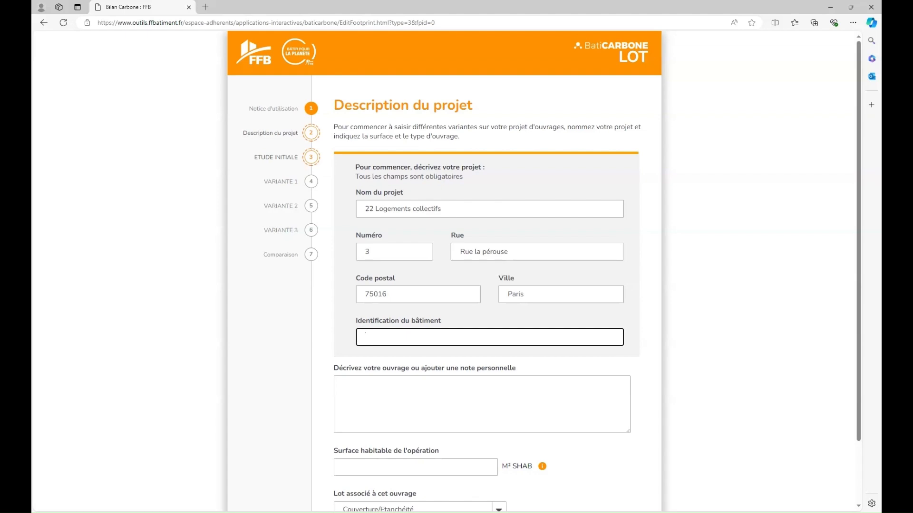
pyautogui.write('LC2')
# Enter 1400 m² habitable surface, keep lot Couverture/Etanchéité, and validate the project description
pyautogui.scroll(-3, 449, 271)
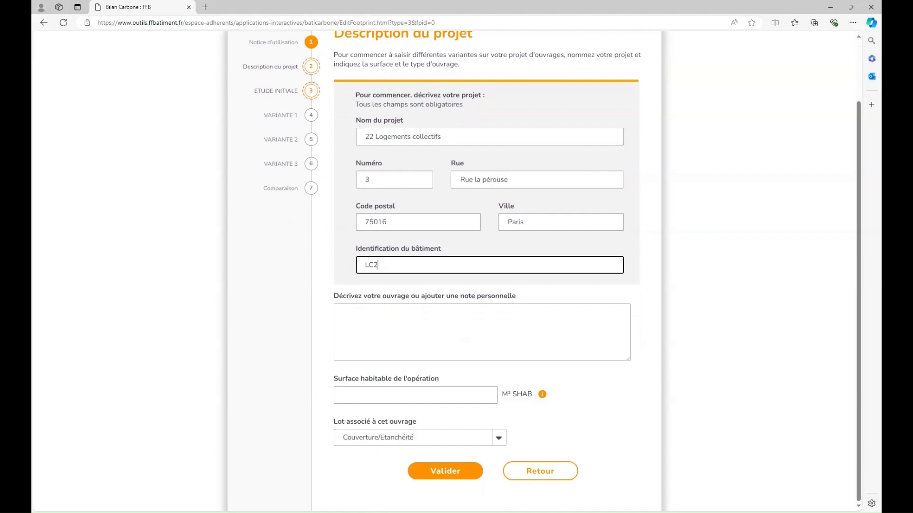
pyautogui.press('Tab')
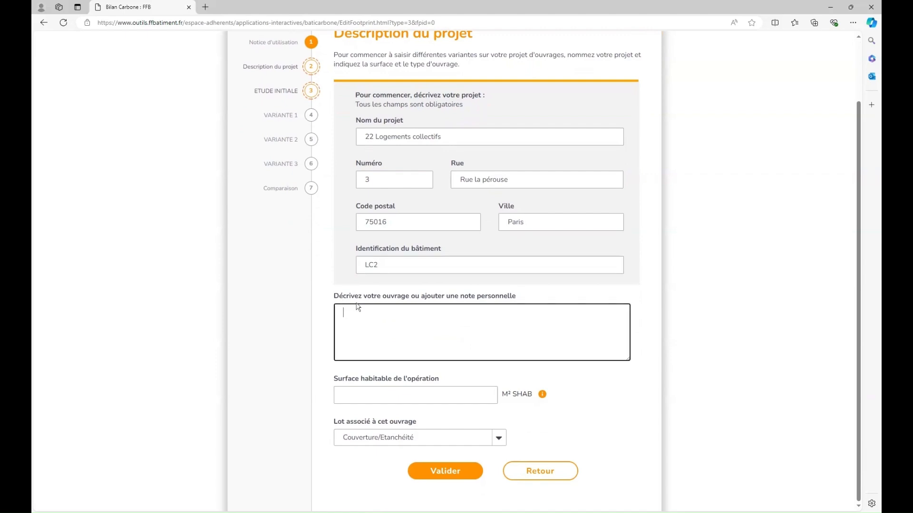
pyautogui.click(601, 395)
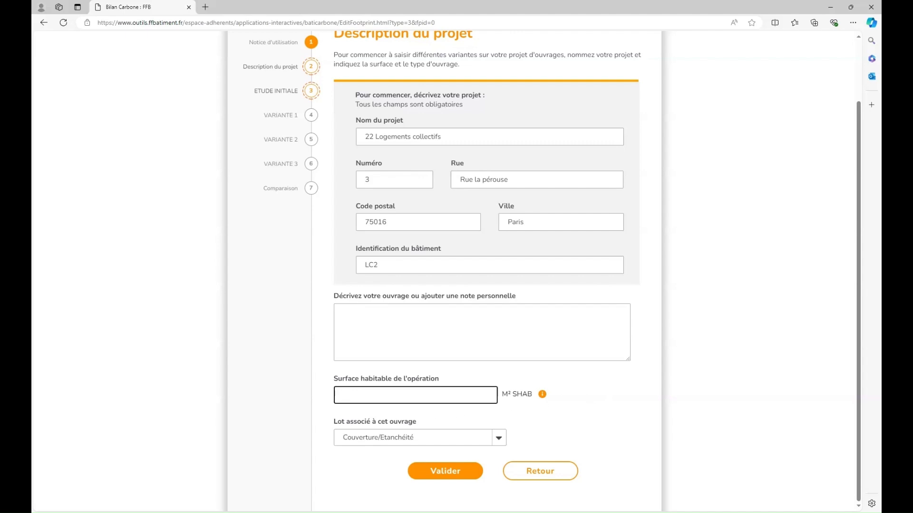
pyautogui.write('1400')
pyautogui.moveTo(575, 404)
pyautogui.click(642, 424)
pyautogui.click(498, 437)
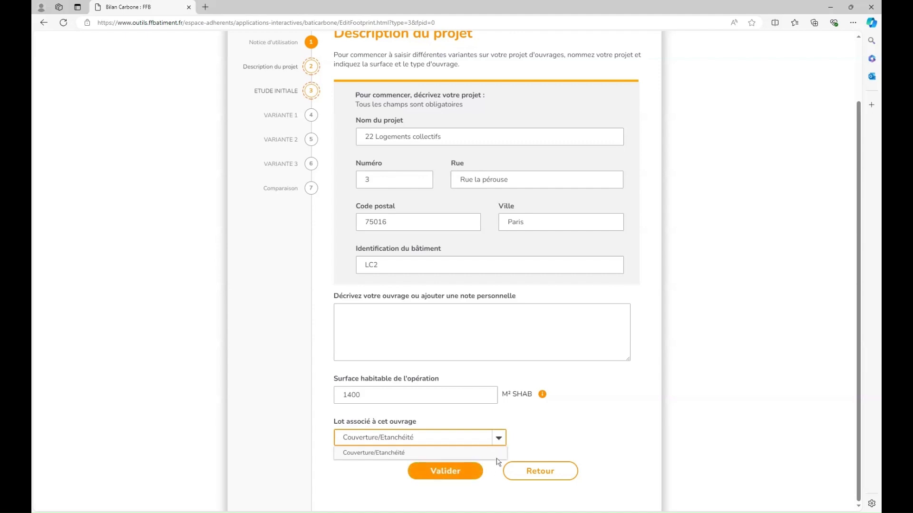
pyautogui.click(499, 440)
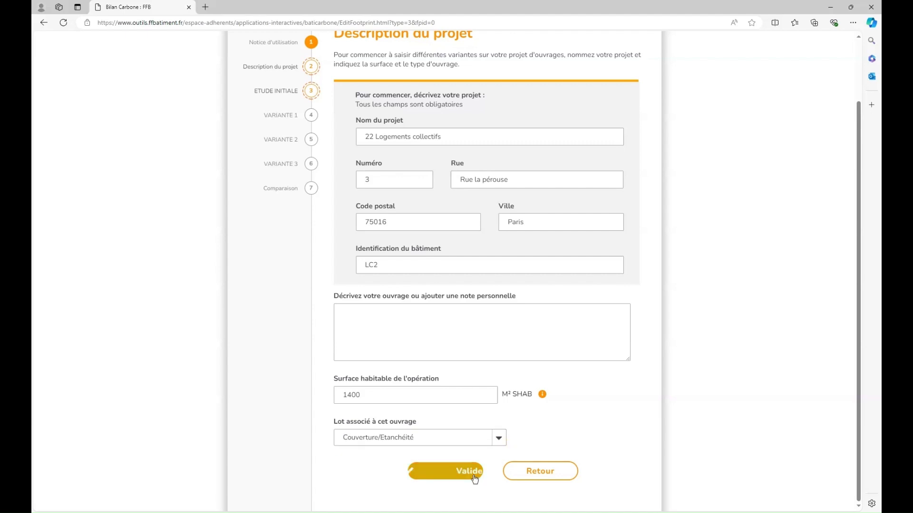
pyautogui.click(458, 473)
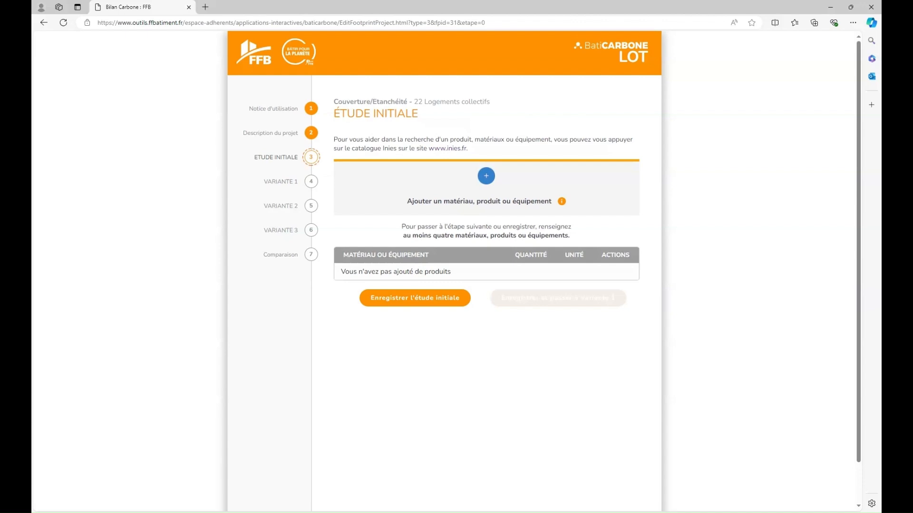
# Begin adding a material, product or equipment to the Étude initiale
pyautogui.click(490, 180)
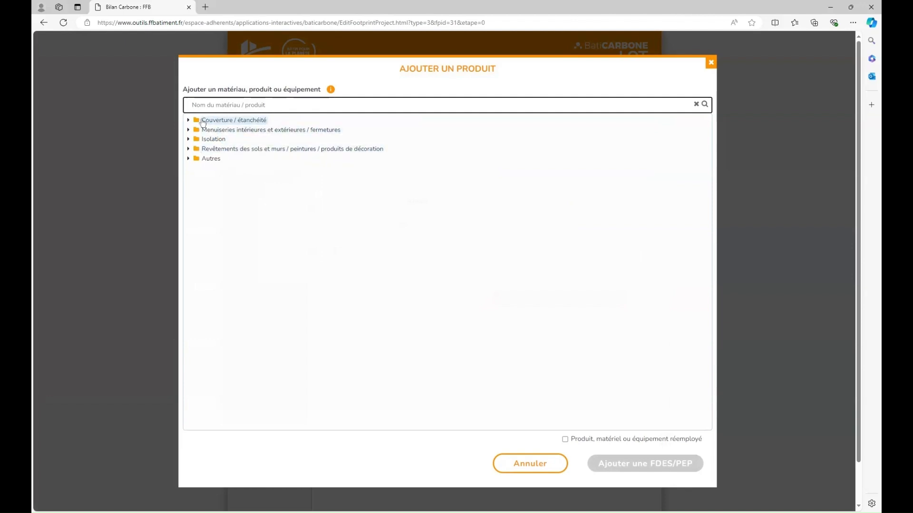
pyautogui.click(188, 120)
pyautogui.click(196, 140)
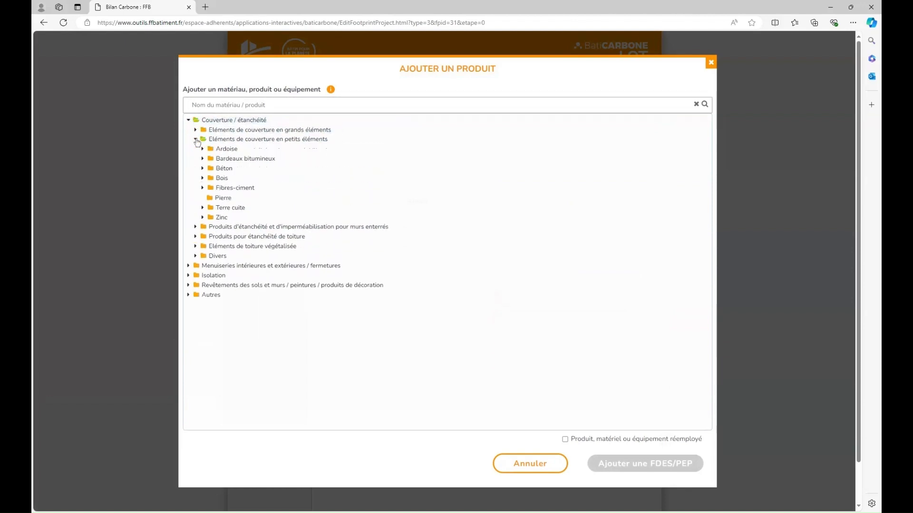
pyautogui.click(203, 158)
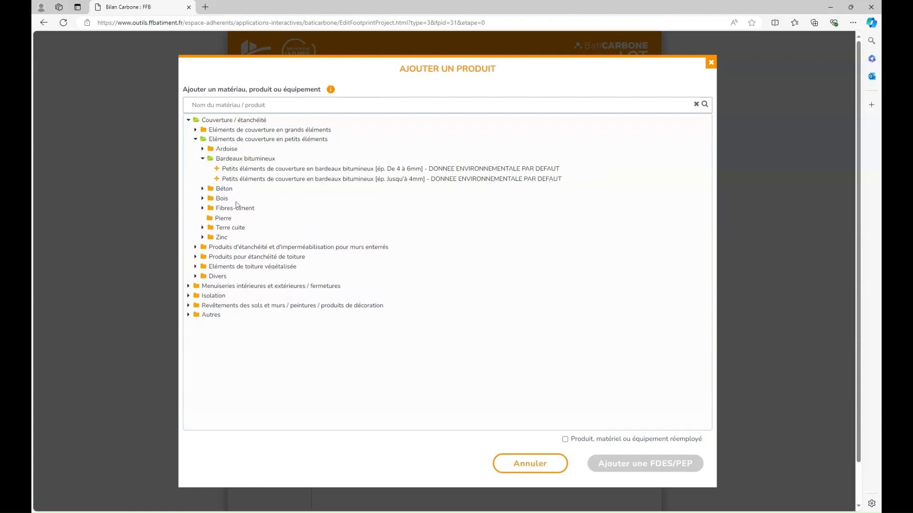
pyautogui.click(195, 140)
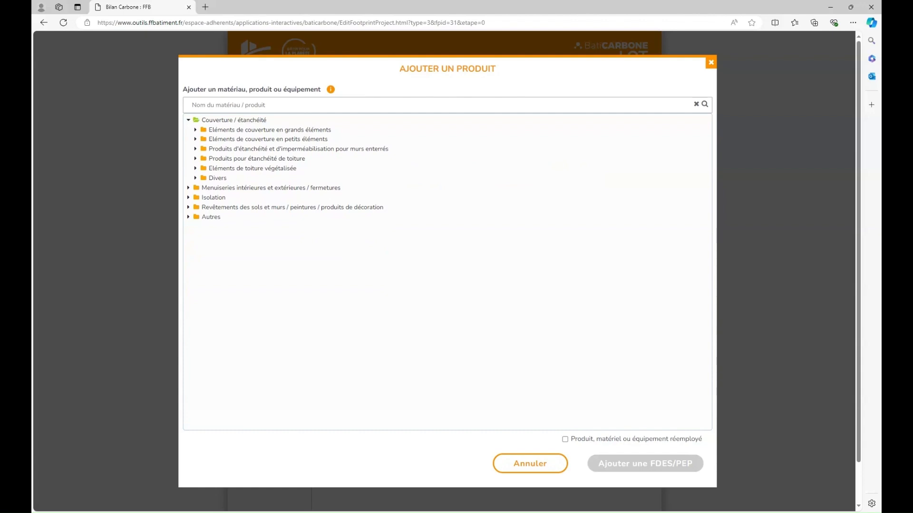
pyautogui.click(189, 120)
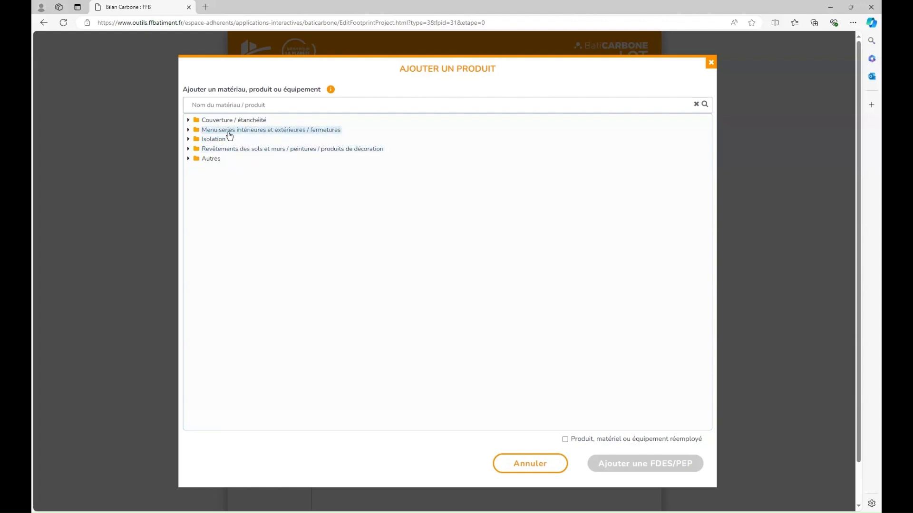
pyautogui.click(188, 130)
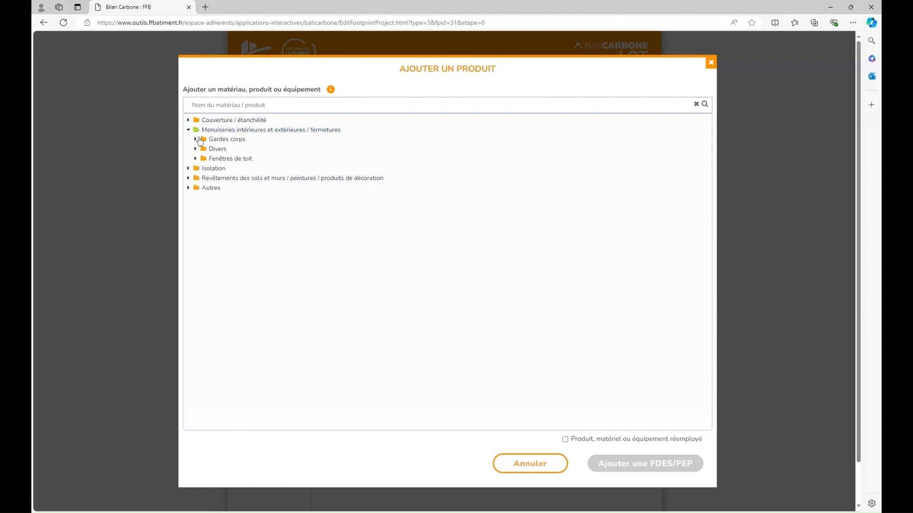
pyautogui.click(188, 188)
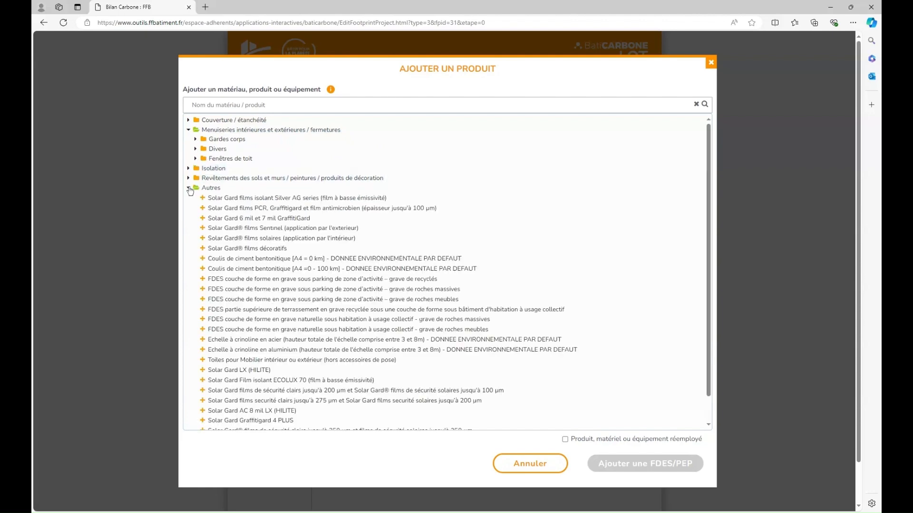
pyautogui.scroll(-1, 263, 215)
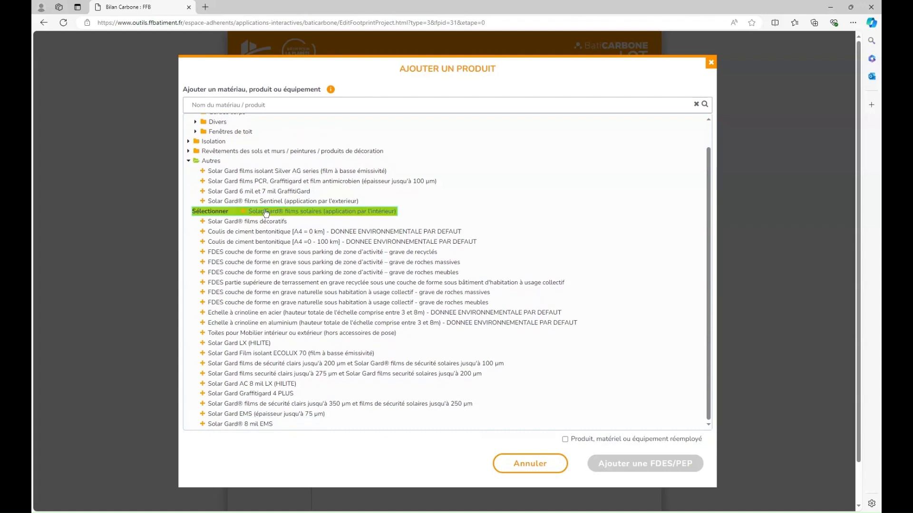
pyautogui.click(189, 161)
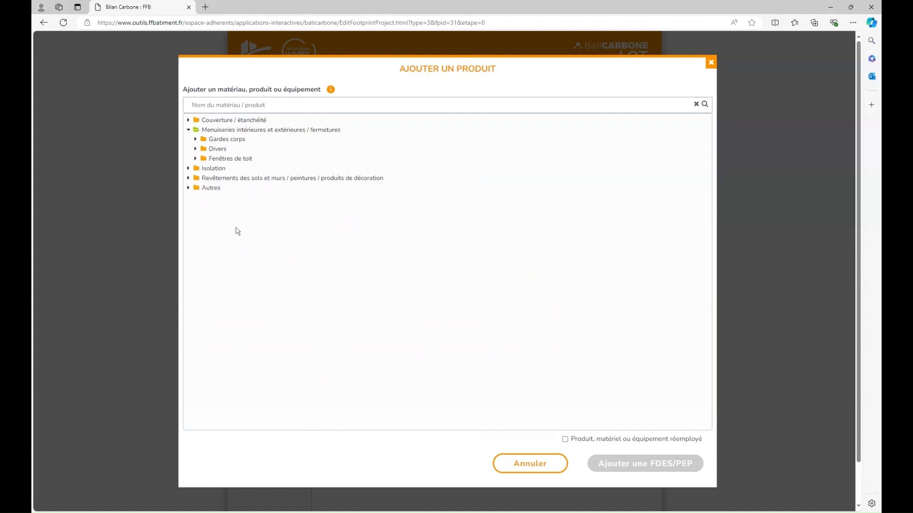
pyautogui.click(189, 130)
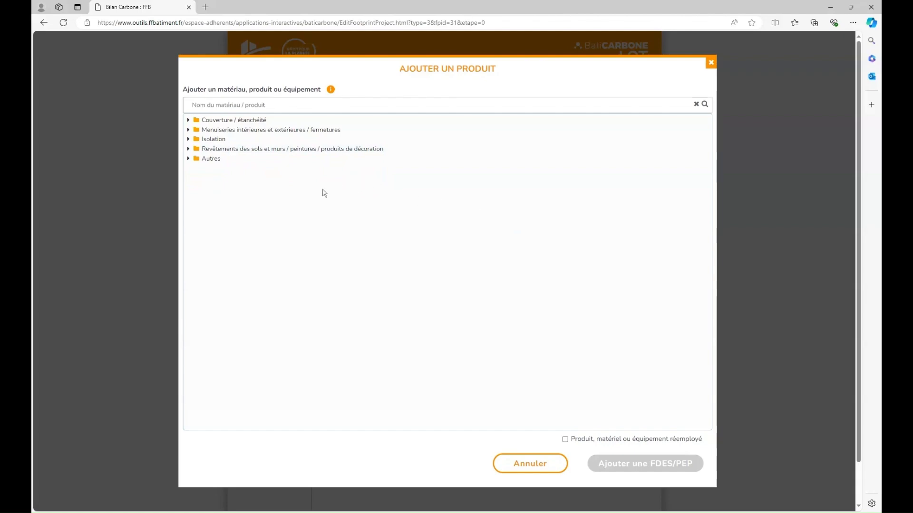
# Search 'pare-vape' and add Pare-vapeur bitume polymère pour toiture as a non-reused FDES/PEP
pyautogui.click(229, 105)
pyautogui.write('parev')
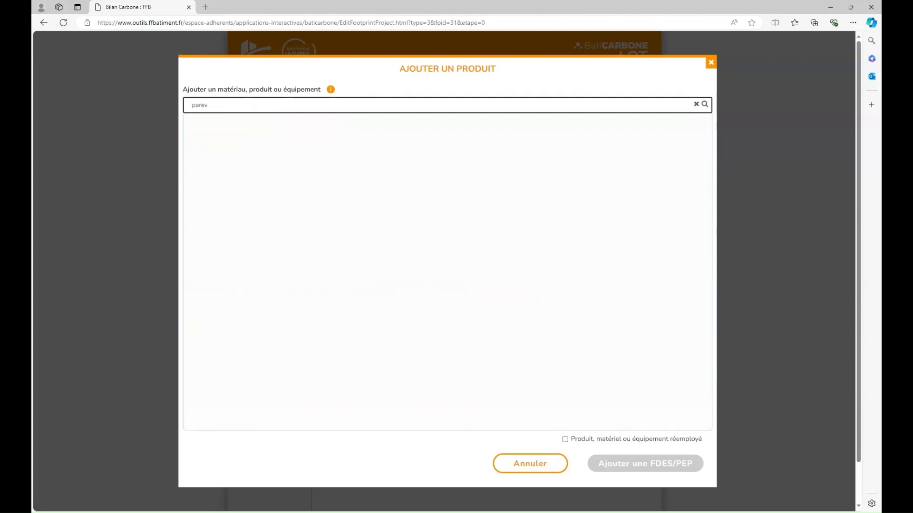
pyautogui.press('BackSpace')
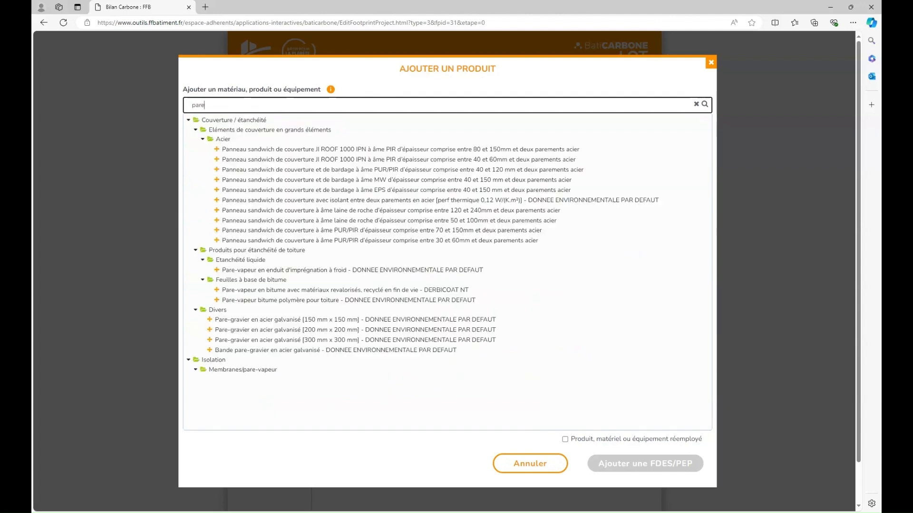
pyautogui.write('-vape')
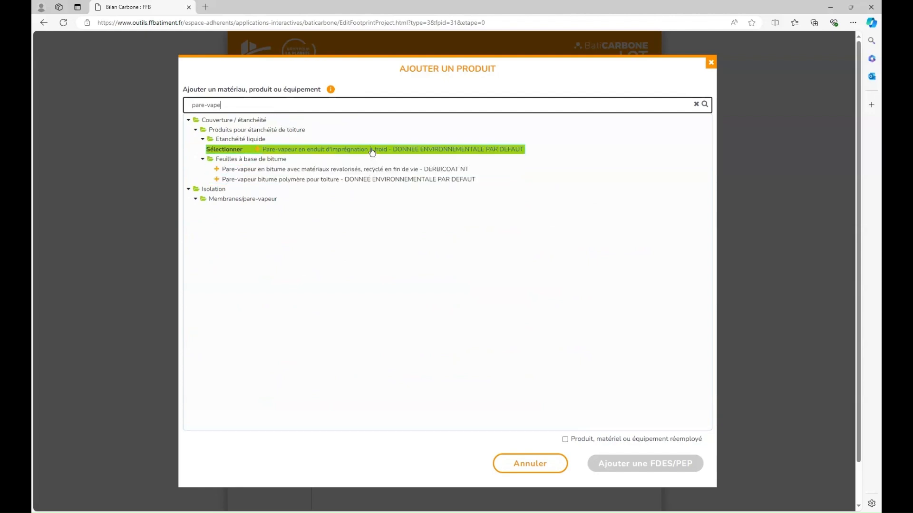
pyautogui.click(371, 181)
pyautogui.click(623, 469)
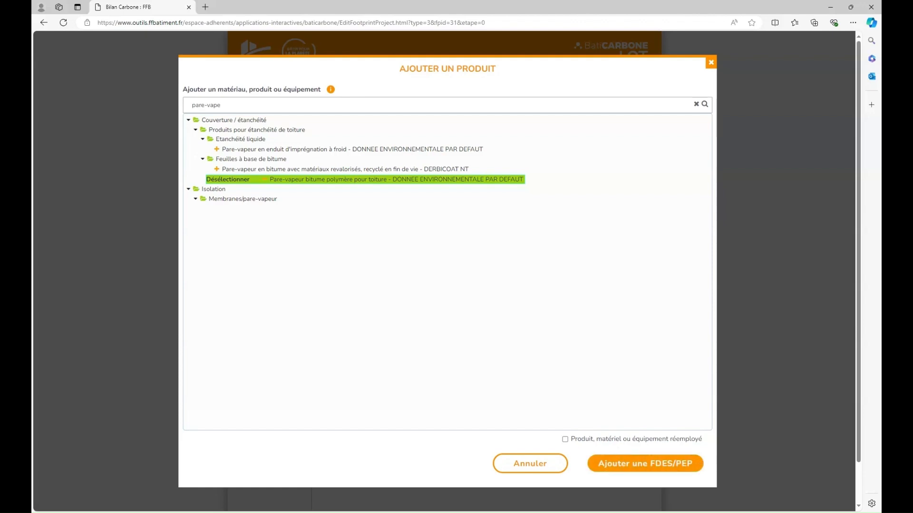
pyautogui.click(569, 440)
pyautogui.click(564, 439)
pyautogui.click(616, 464)
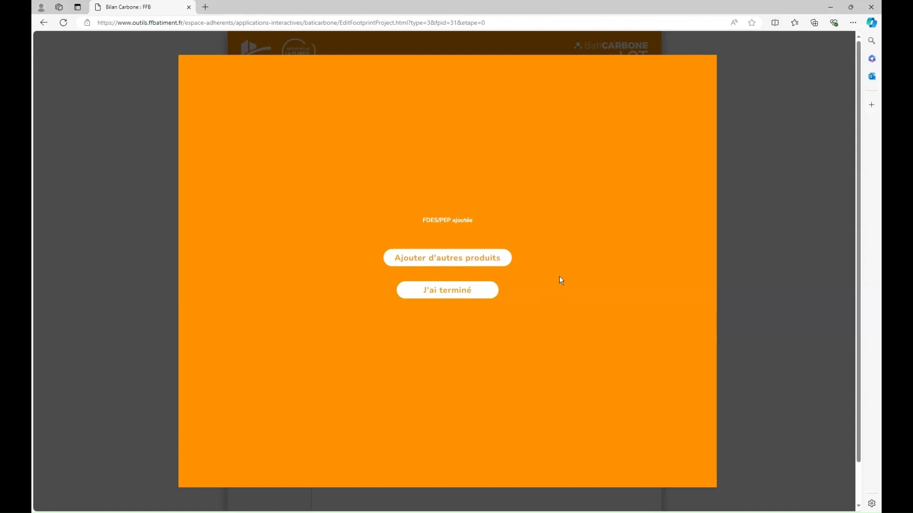
# Clear the search and narrow the Isolation category down to the polyurethane panels
pyautogui.click(484, 261)
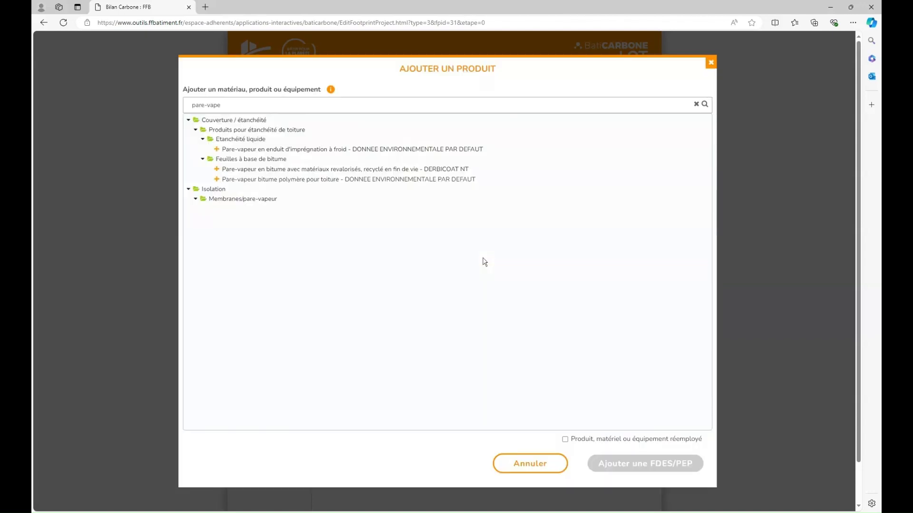
pyautogui.press('BackSpace')
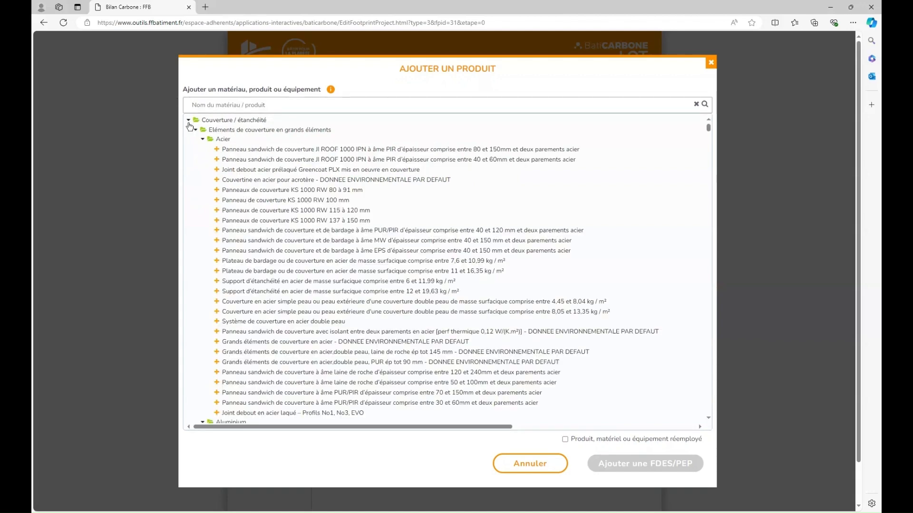
pyautogui.click(188, 120)
pyautogui.click(188, 130)
pyautogui.click(188, 139)
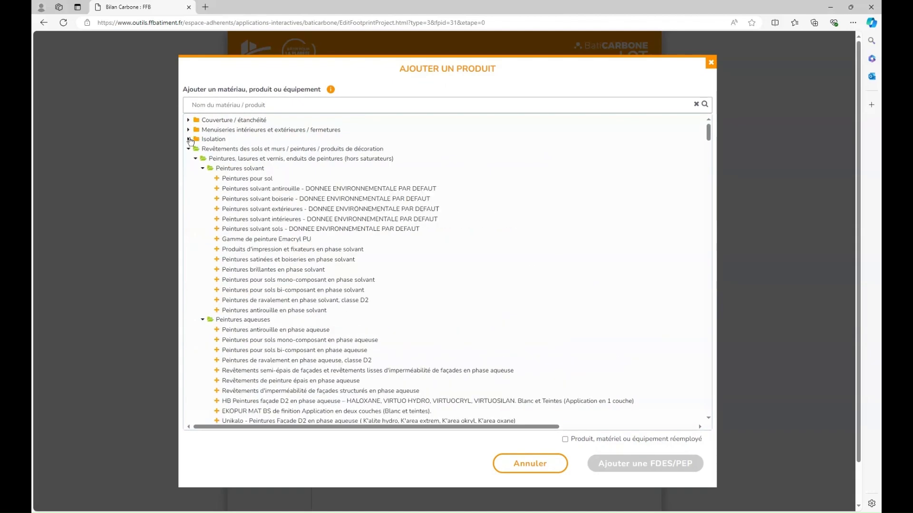
pyautogui.click(188, 149)
pyautogui.click(188, 159)
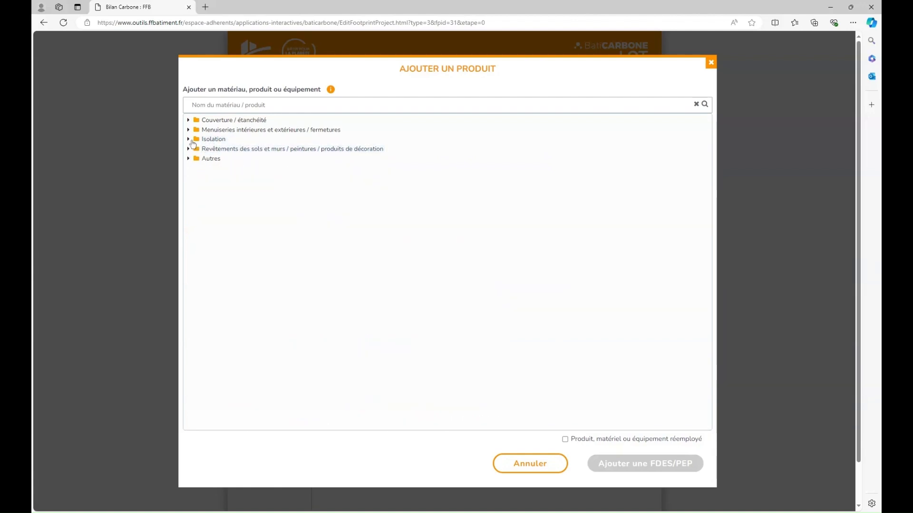
pyautogui.click(189, 139)
pyautogui.click(196, 149)
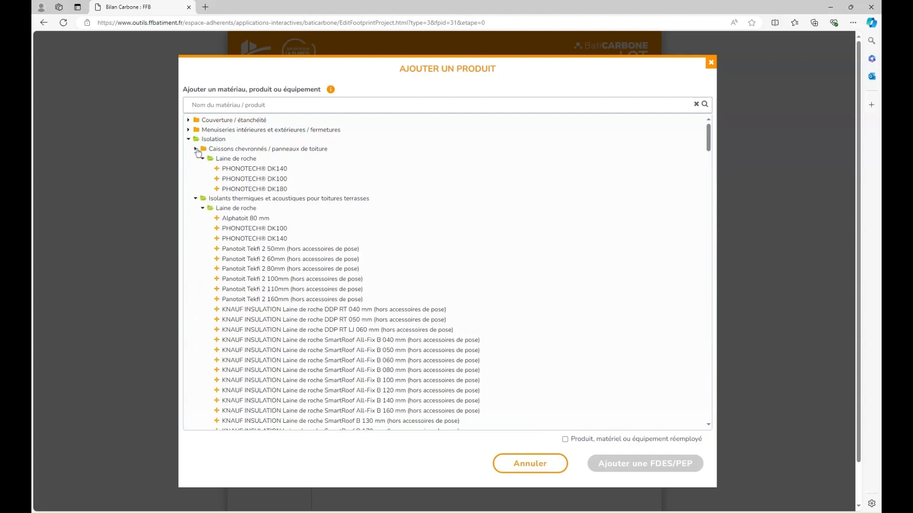
pyautogui.click(203, 169)
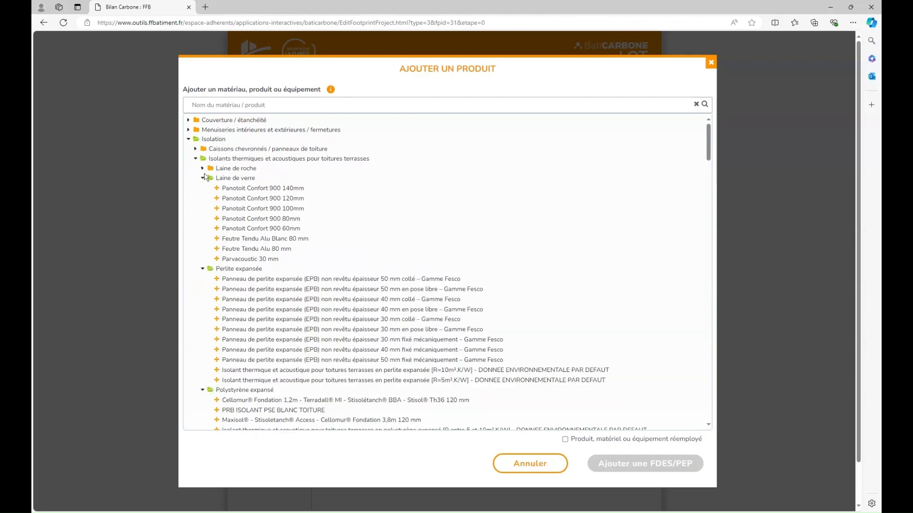
pyautogui.click(203, 179)
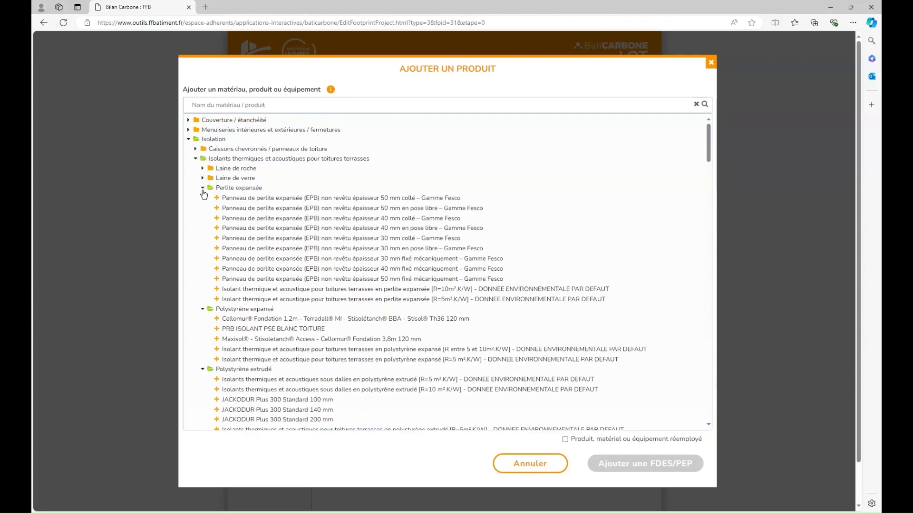
pyautogui.click(203, 189)
pyautogui.click(203, 198)
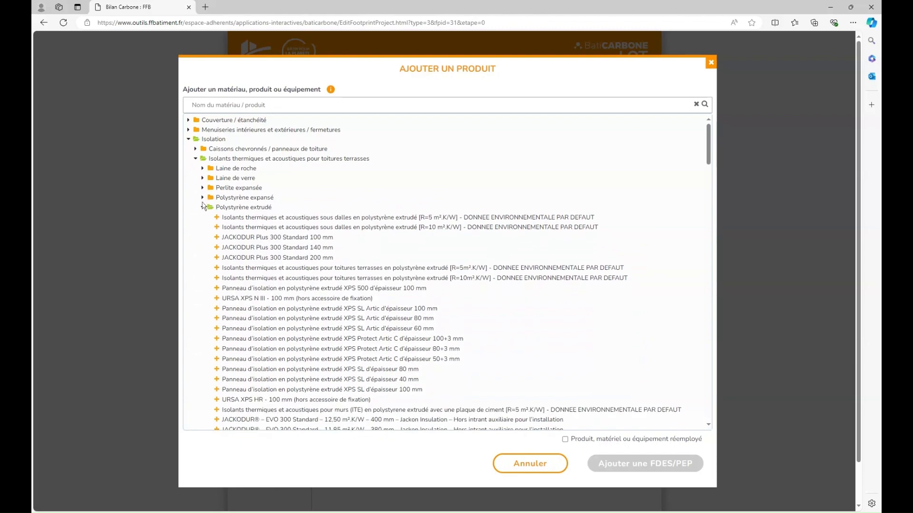
pyautogui.click(203, 208)
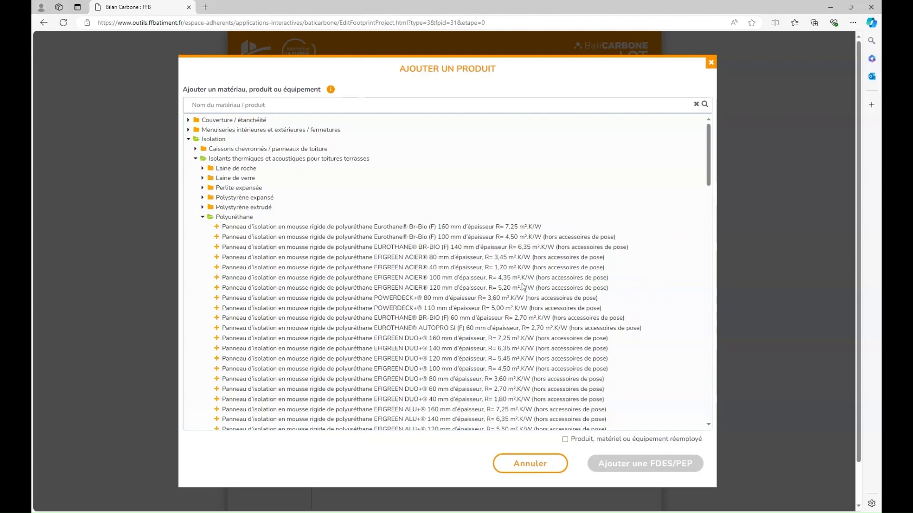
# Add the EFIGREEN DUO+ 100 mm polyurethane panel as an FDES/PEP
pyautogui.scroll(-1, 518, 299)
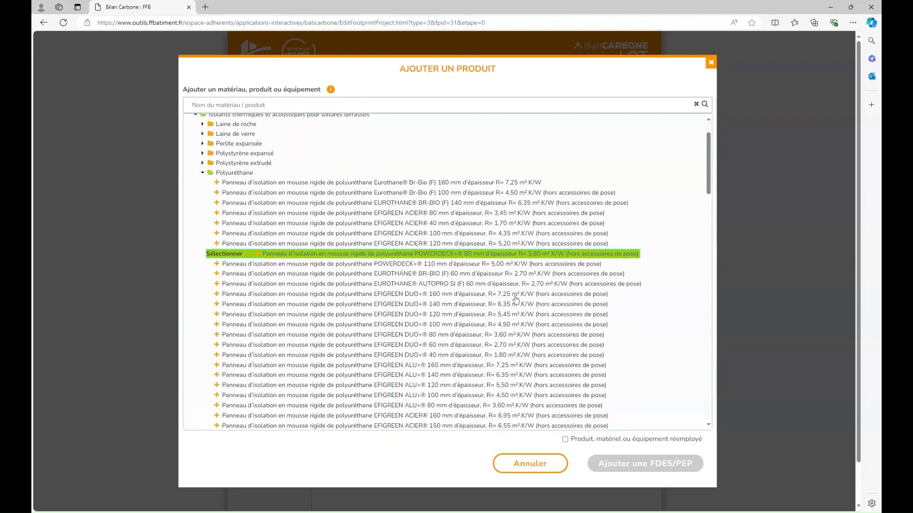
pyautogui.click(501, 336)
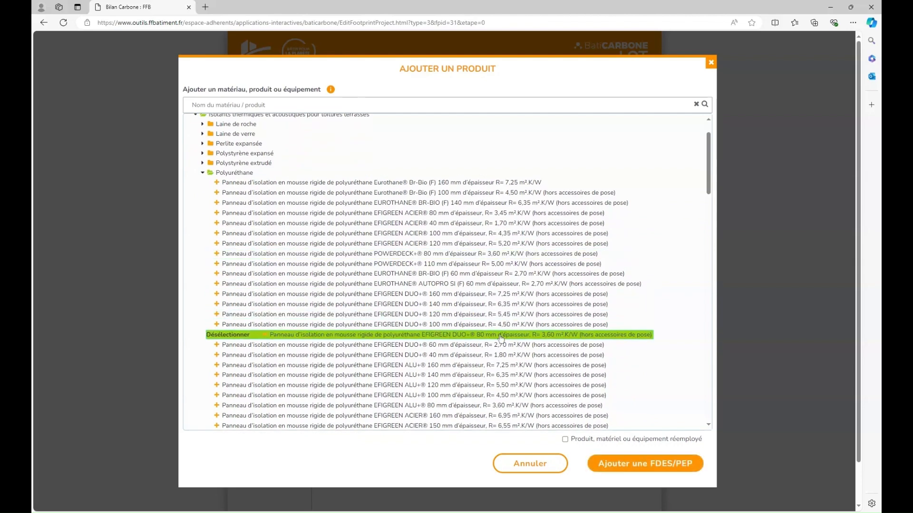
pyautogui.click(475, 325)
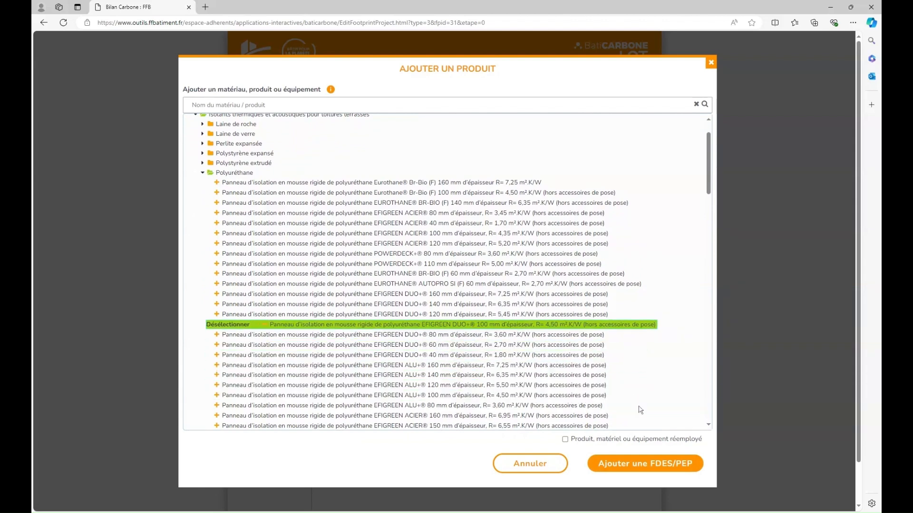
pyautogui.click(635, 465)
# Add Etanchéité bicouche bitume-polymère pour toiture from the Couverture / étanchéité category
pyautogui.click(457, 258)
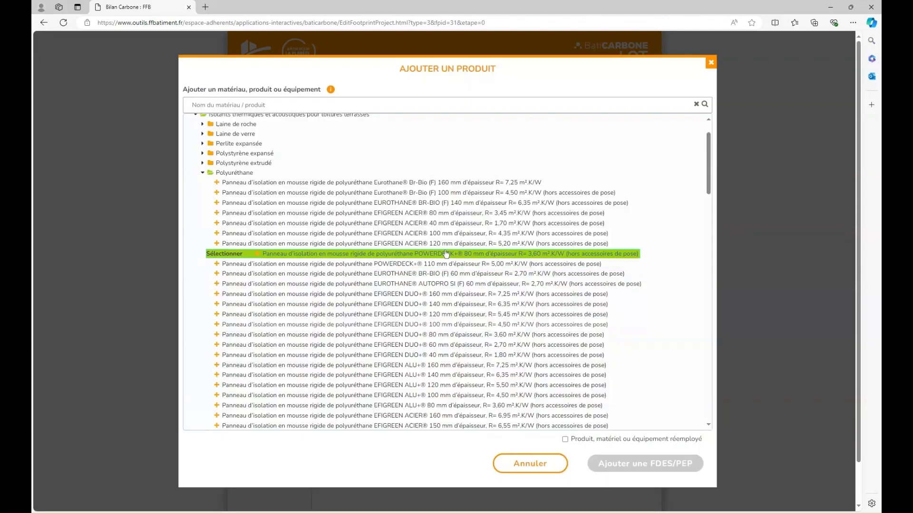
pyautogui.scroll(1, 190, 166)
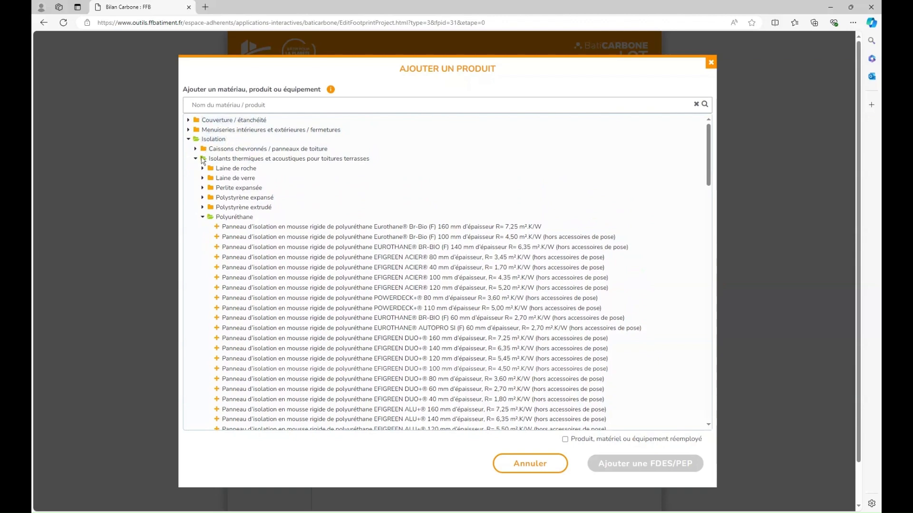
pyautogui.click(189, 138)
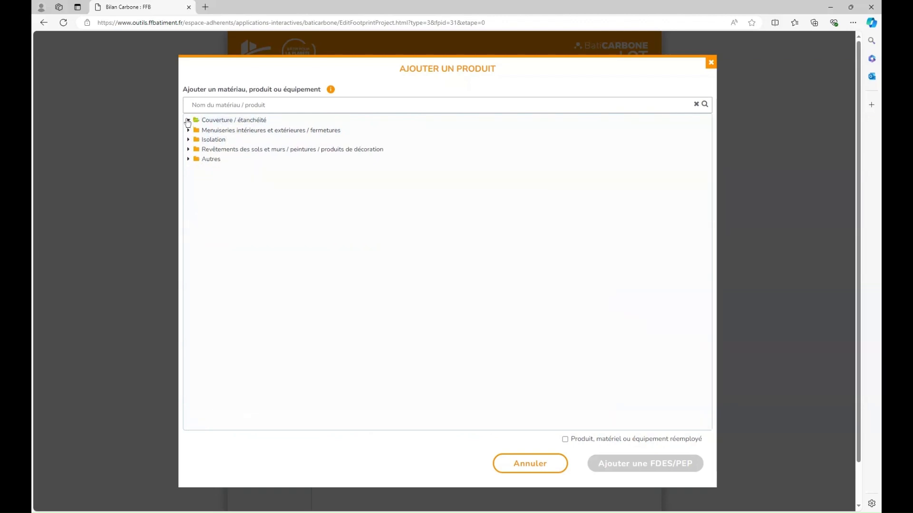
pyautogui.click(188, 120)
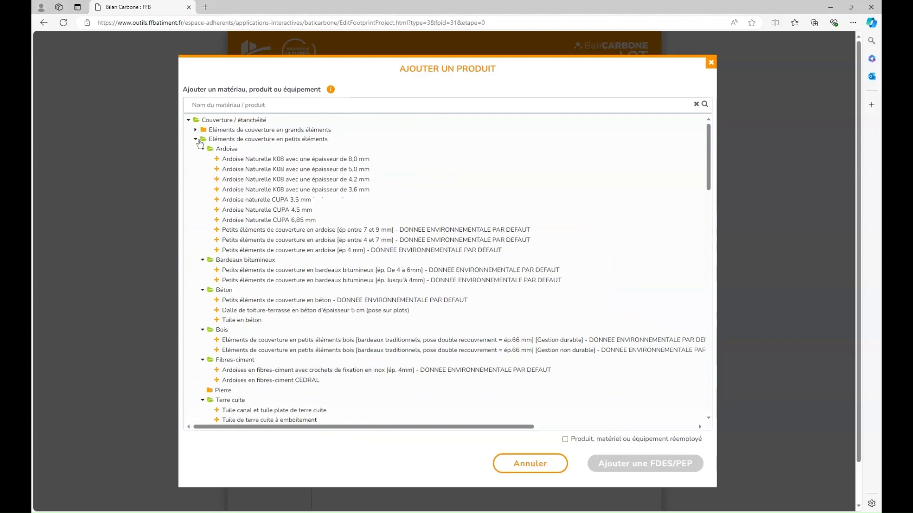
pyautogui.click(196, 139)
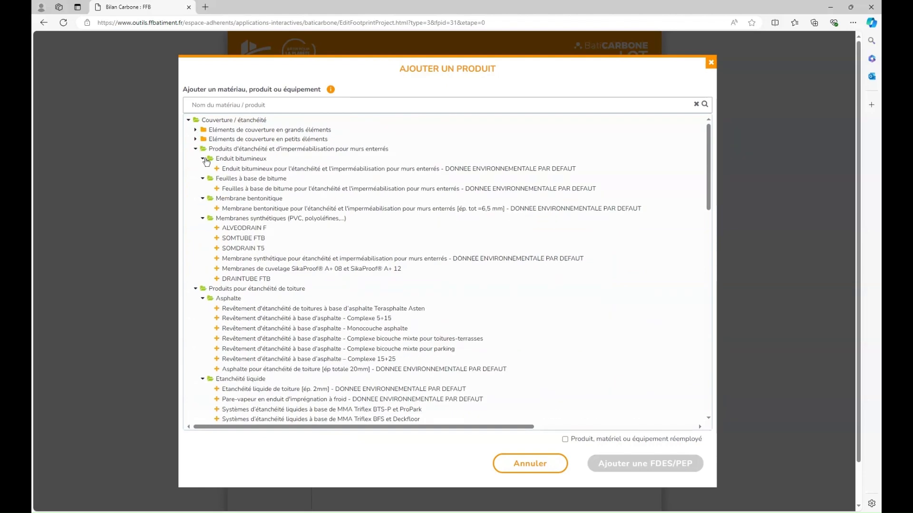
pyautogui.click(204, 160)
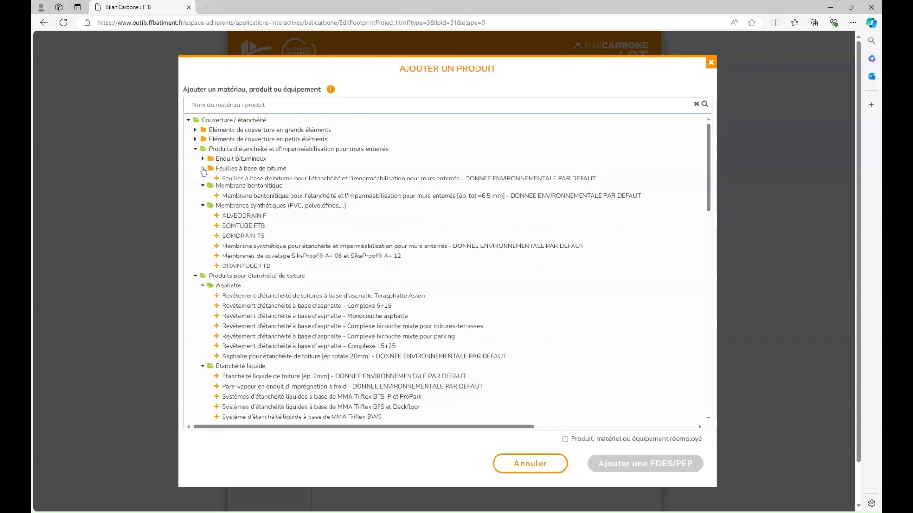
pyautogui.click(202, 178)
pyautogui.click(203, 188)
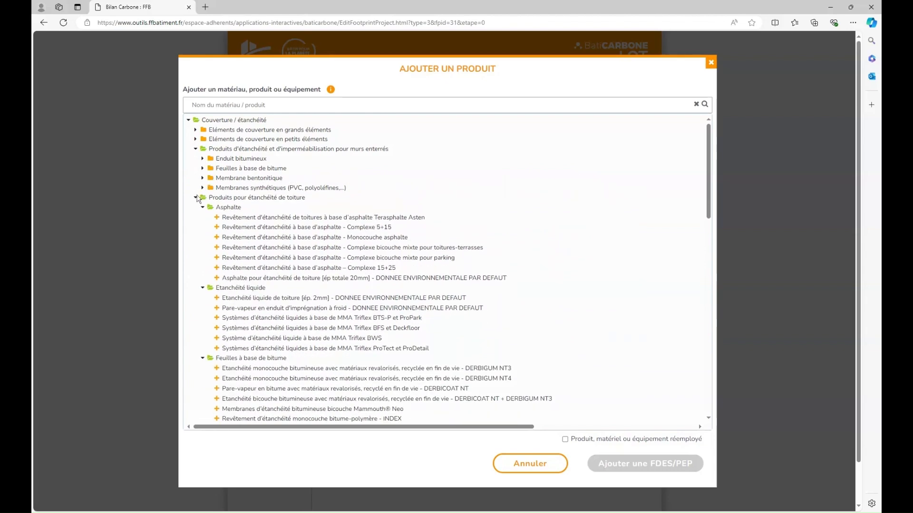
pyautogui.click(203, 208)
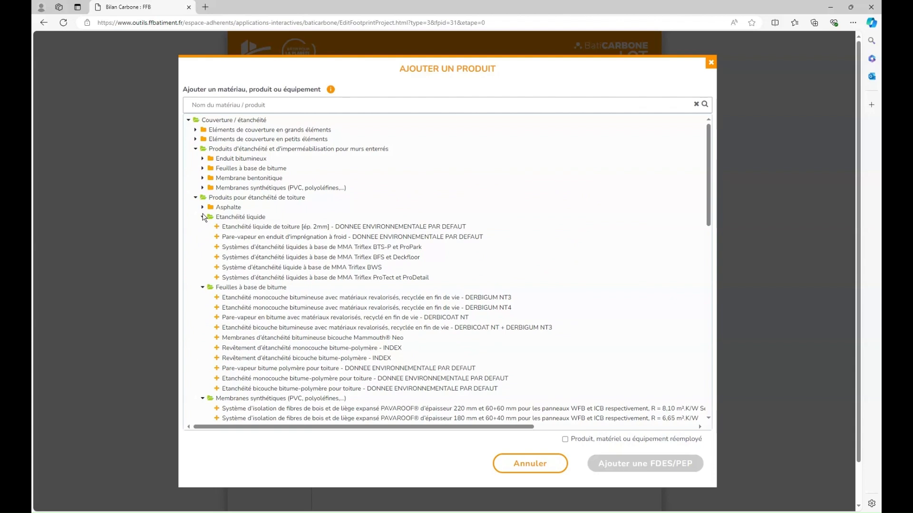
pyautogui.click(203, 217)
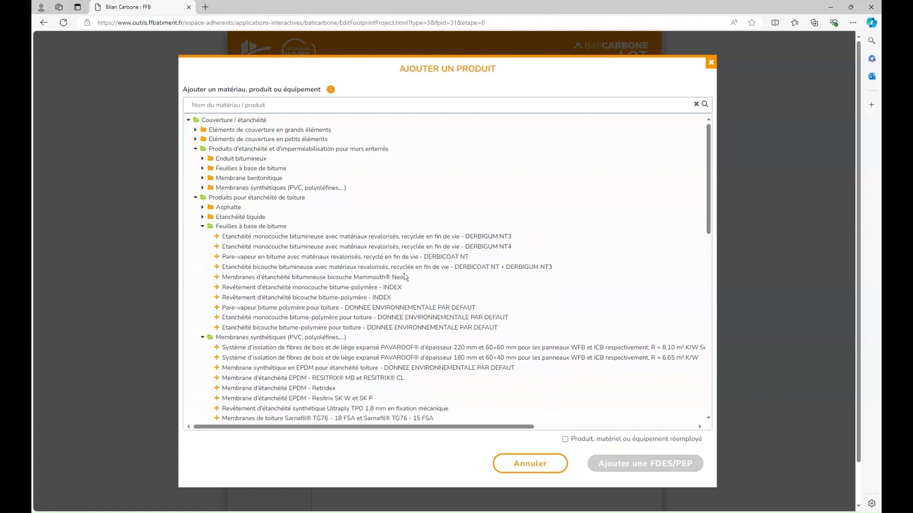
pyautogui.click(402, 332)
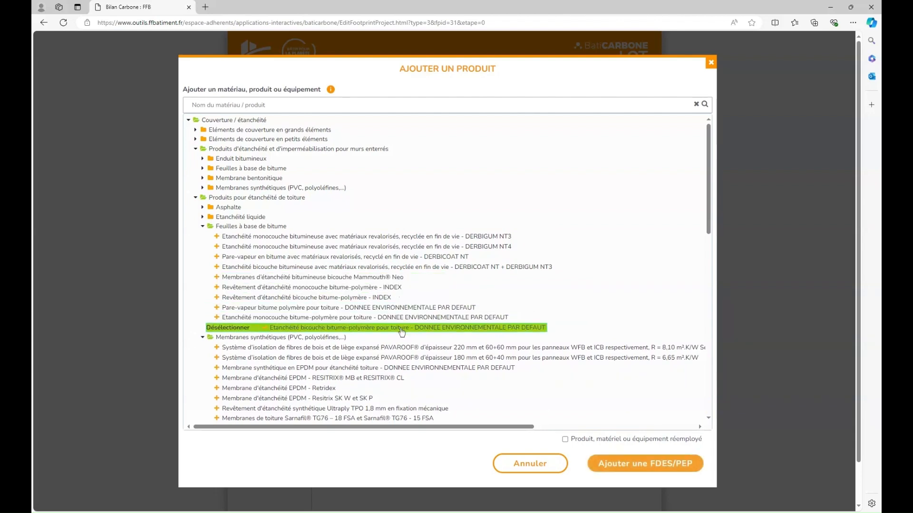
pyautogui.click(659, 464)
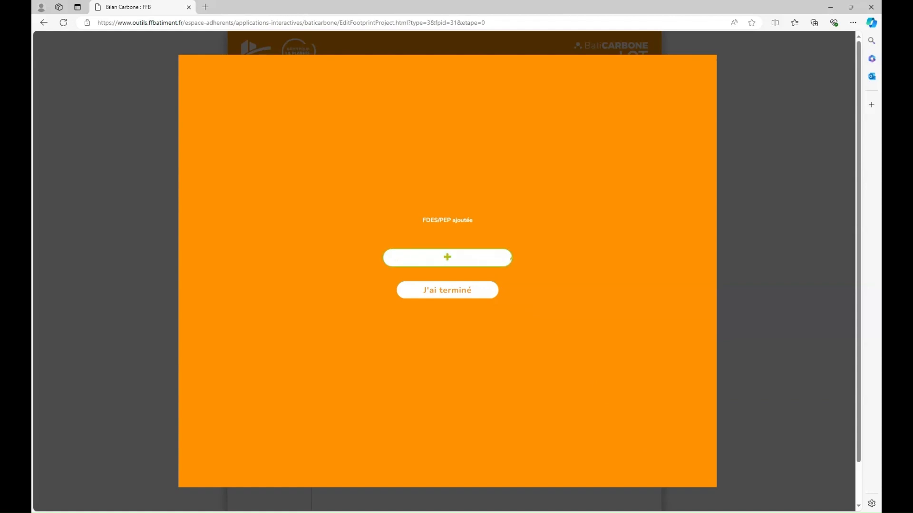
# Search 'grav', add Gravier pour toiture, and finish adding products to the initial study
pyautogui.click(478, 259)
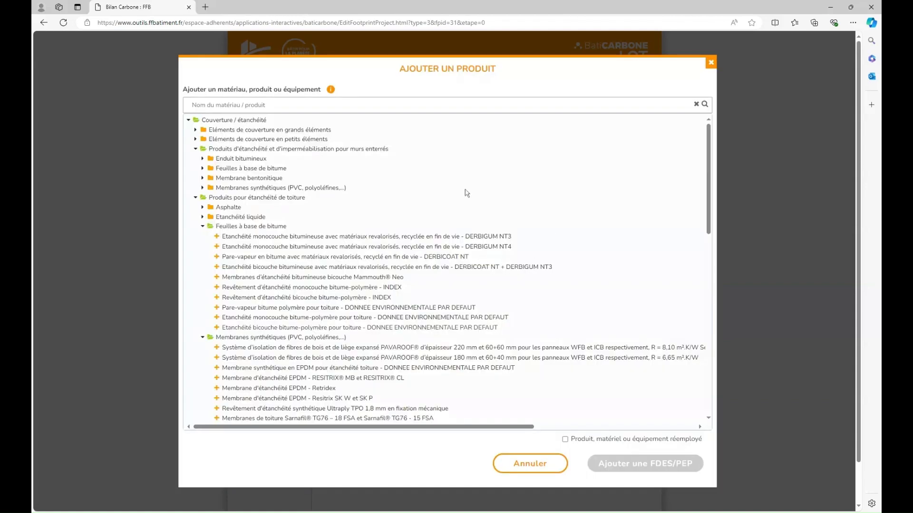
pyautogui.click(192, 105)
pyautogui.write('gr')
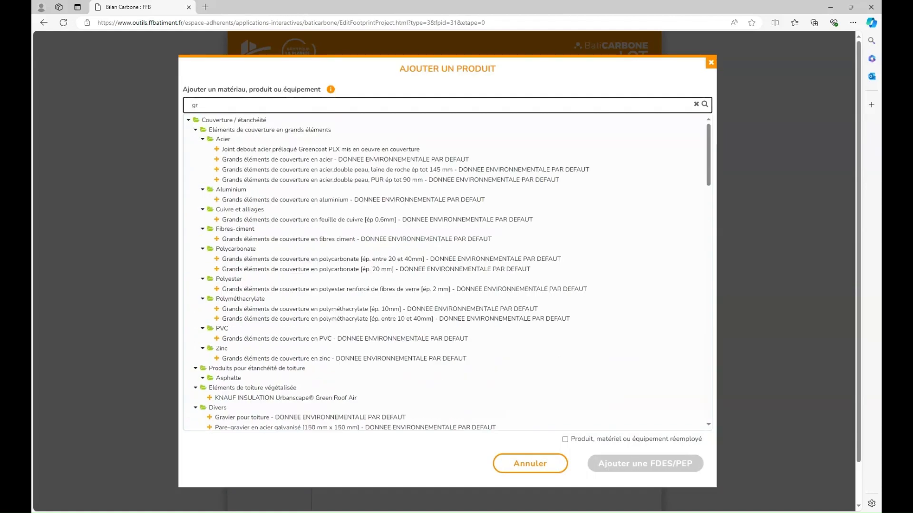
pyautogui.write('av')
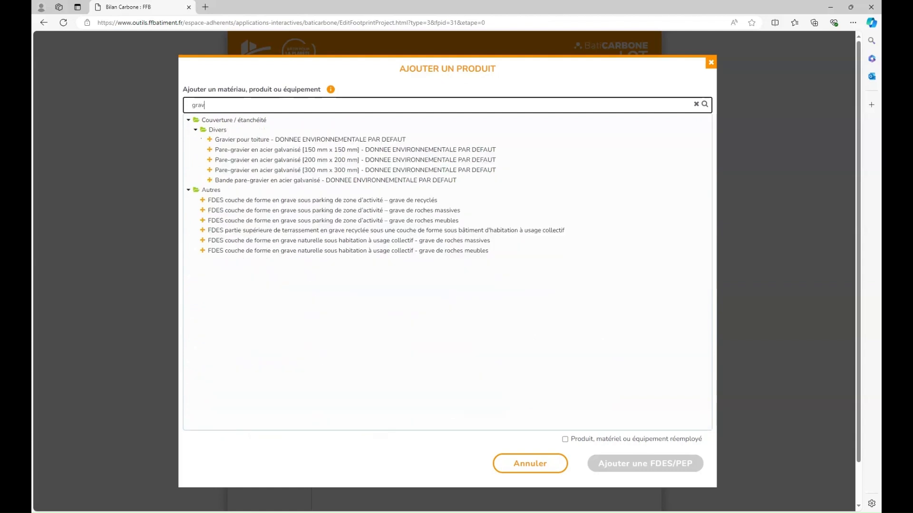
pyautogui.click(228, 139)
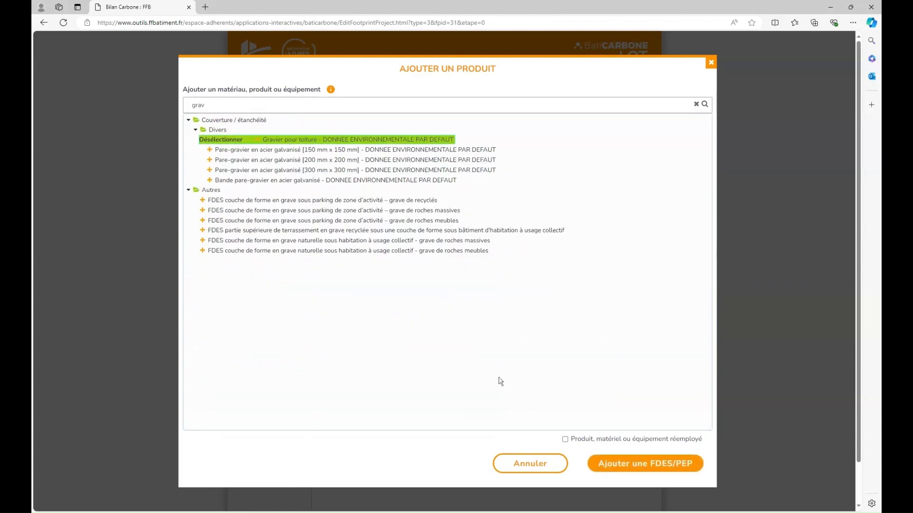
pyautogui.click(627, 461)
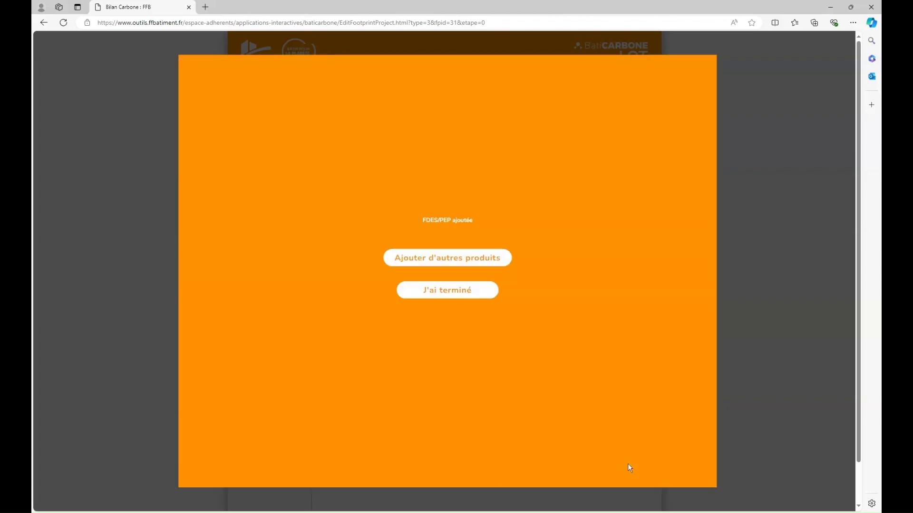
pyautogui.click(452, 291)
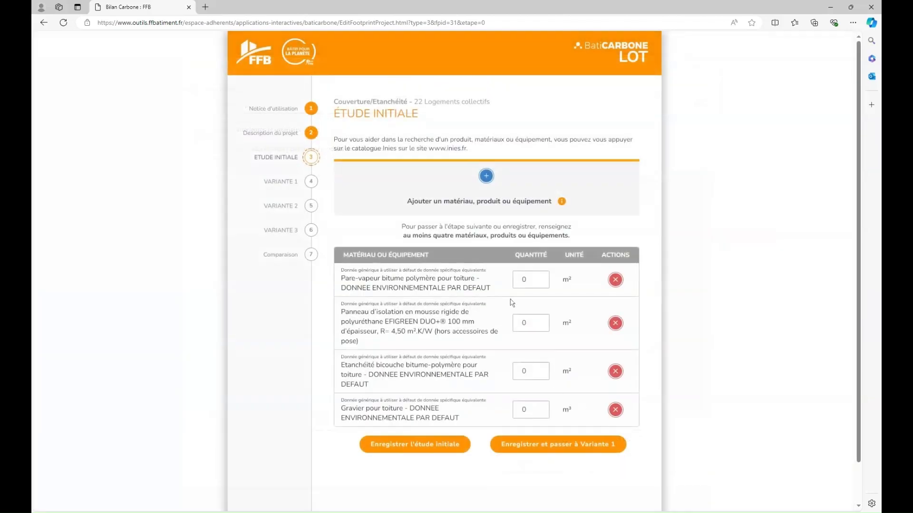
pyautogui.click(522, 280)
# Set quantities 400, 400, 400 m² and 16 m³, then save the initial study for Variante 1
pyautogui.press('Tab')
pyautogui.press('Tab')
pyautogui.press('Tab')
pyautogui.click(723, 384)
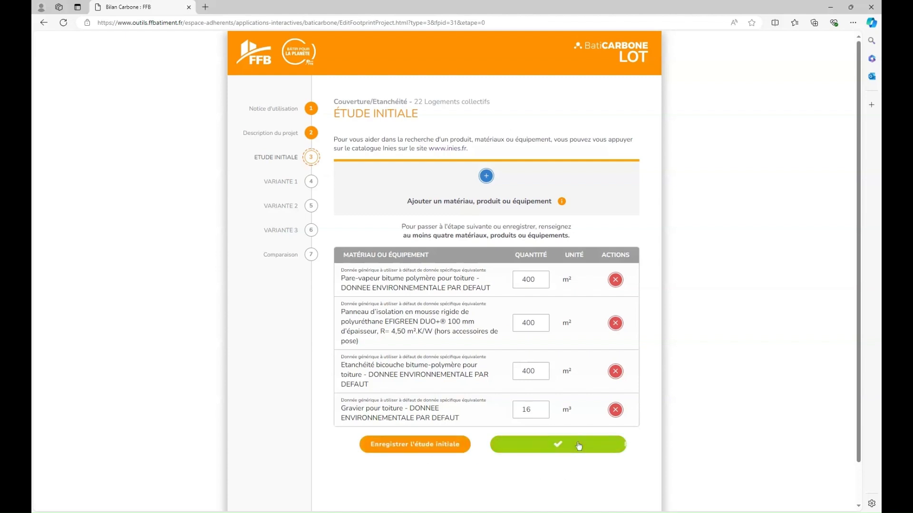
pyautogui.click(579, 445)
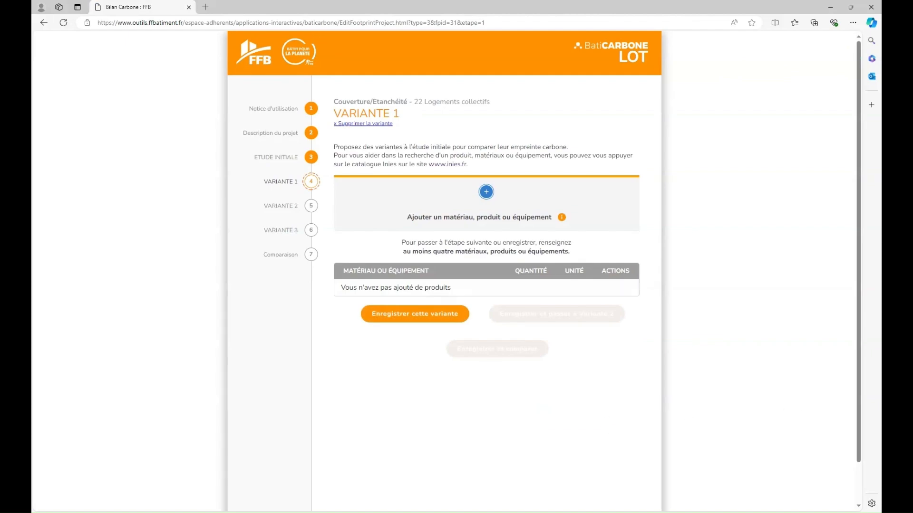
# Search 'pare-va' and add pare-vapeur bitume polymère pour toiture to Variante 1
pyautogui.click(488, 192)
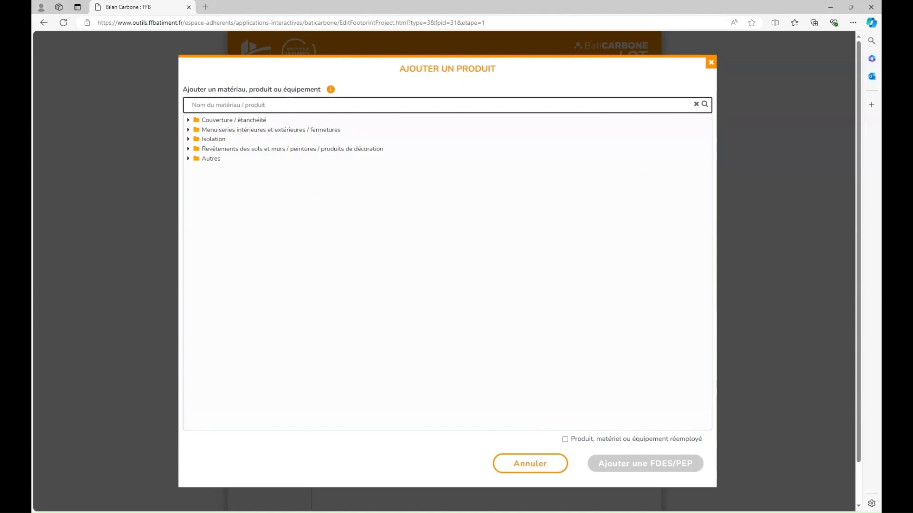
pyautogui.write('pre-va')
pyautogui.write('p')
pyautogui.press('BackSpace')
pyautogui.press('BackSpace')
pyautogui.press('BackSpace')
pyautogui.press('BackSpace')
pyautogui.press('BackSpace')
pyautogui.press('BackSpace')
pyautogui.press('BackSpace')
pyautogui.write('pare-va')
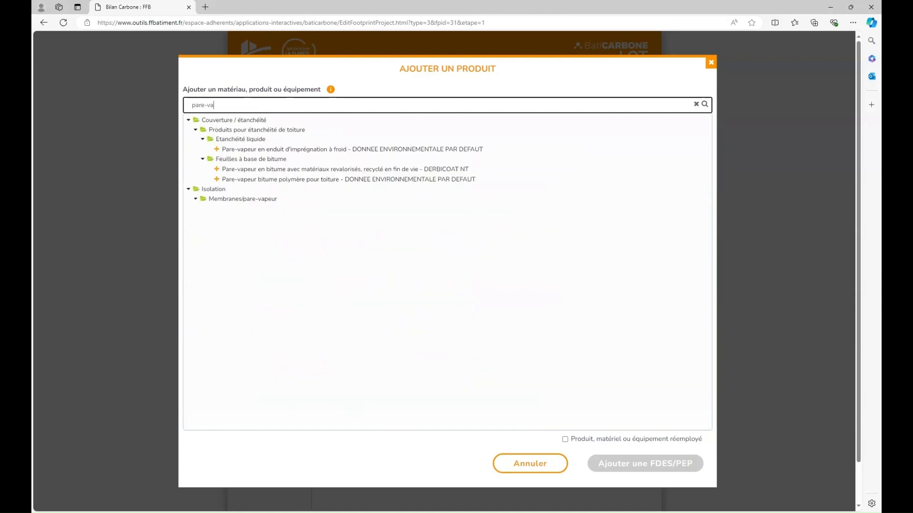
pyautogui.click(340, 179)
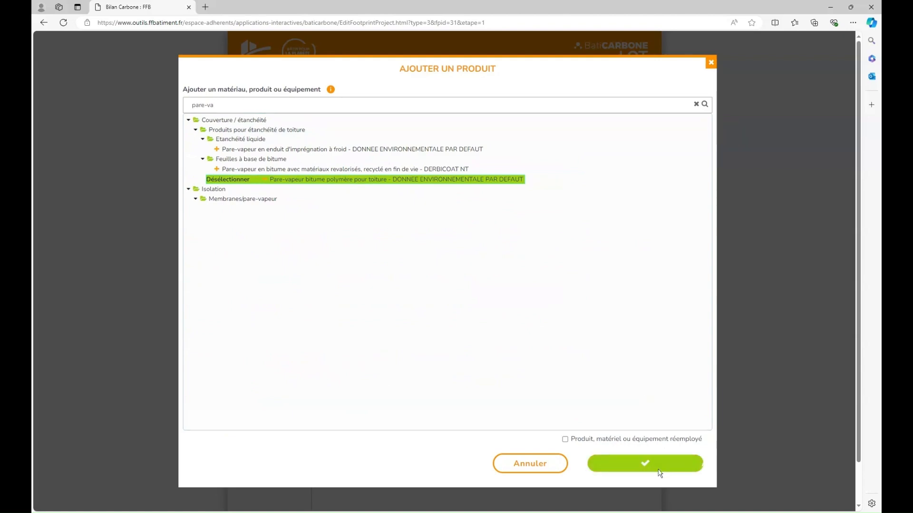
pyautogui.click(660, 474)
# Clear the search and narrow the Isolation catalogue down to the polyurethane panels
pyautogui.click(468, 260)
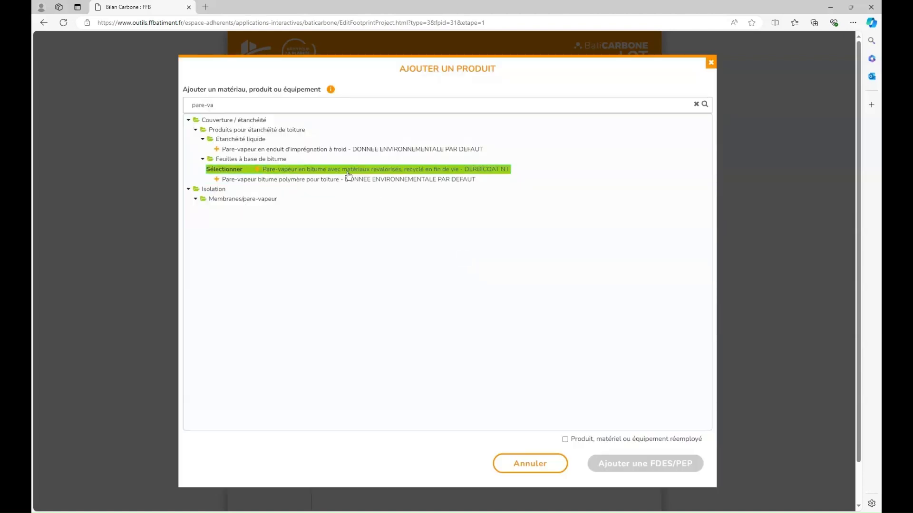
pyautogui.click(695, 104)
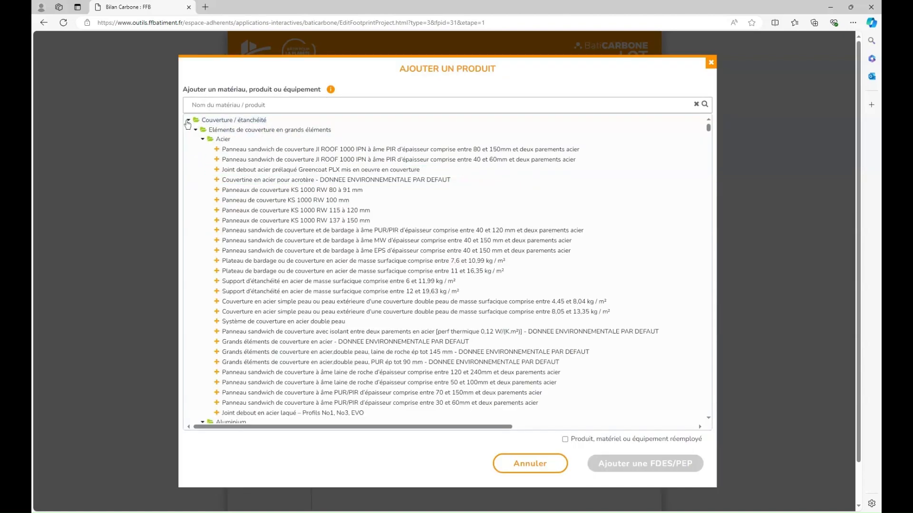
pyautogui.click(188, 120)
pyautogui.click(188, 130)
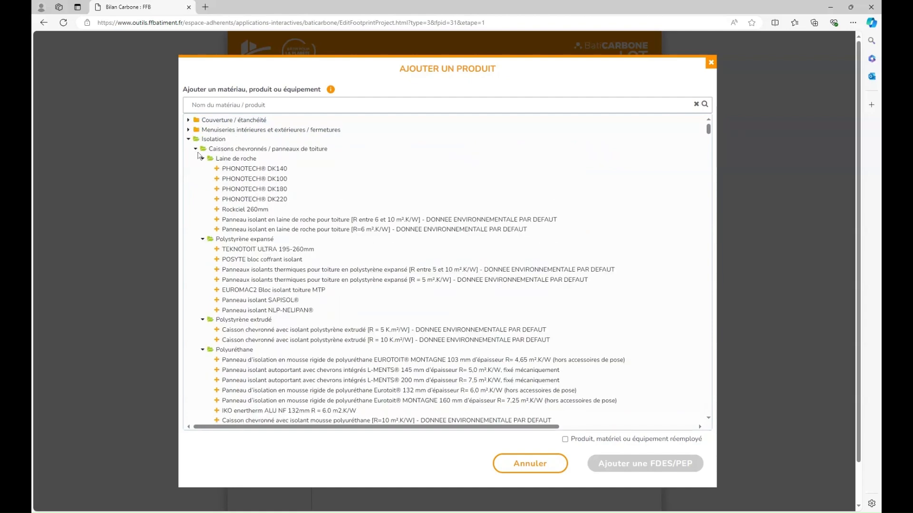
pyautogui.click(196, 149)
pyautogui.click(203, 168)
pyautogui.click(202, 178)
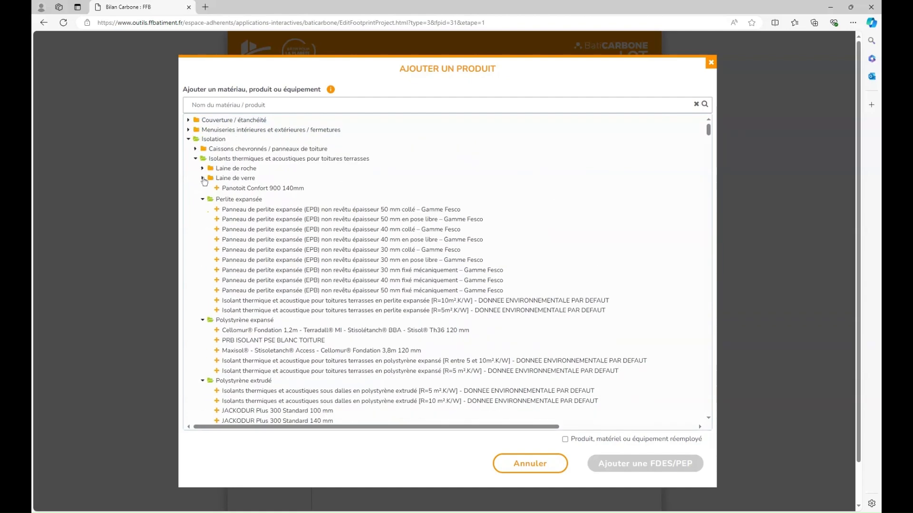
pyautogui.click(203, 188)
pyautogui.click(203, 197)
pyautogui.click(203, 208)
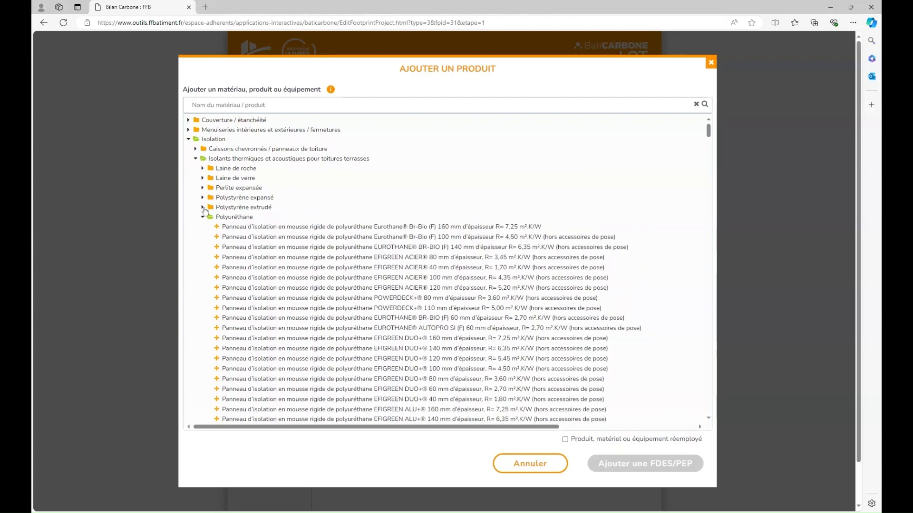
# Add the Eurothane Autopro SI (F) 100 mm polyurethane panel to Variante 1
pyautogui.scroll(-1, 495, 252)
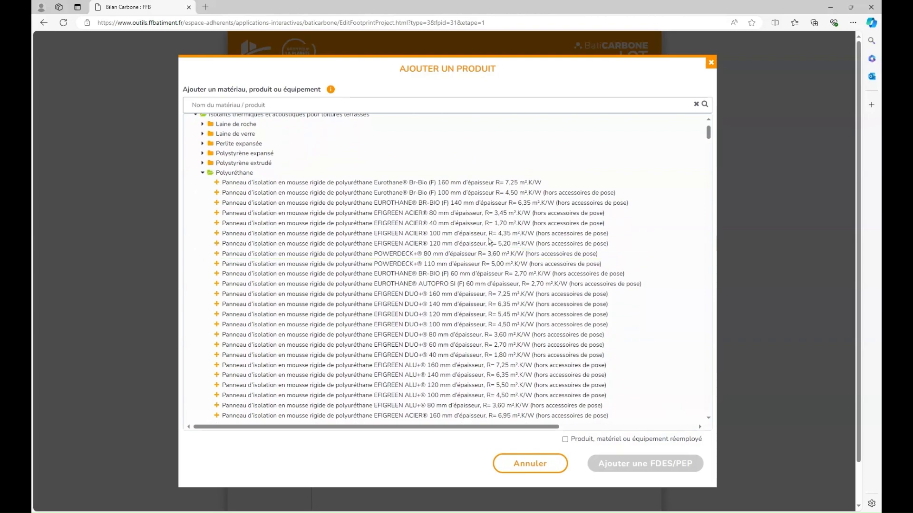
pyautogui.scroll(-8, 492, 252)
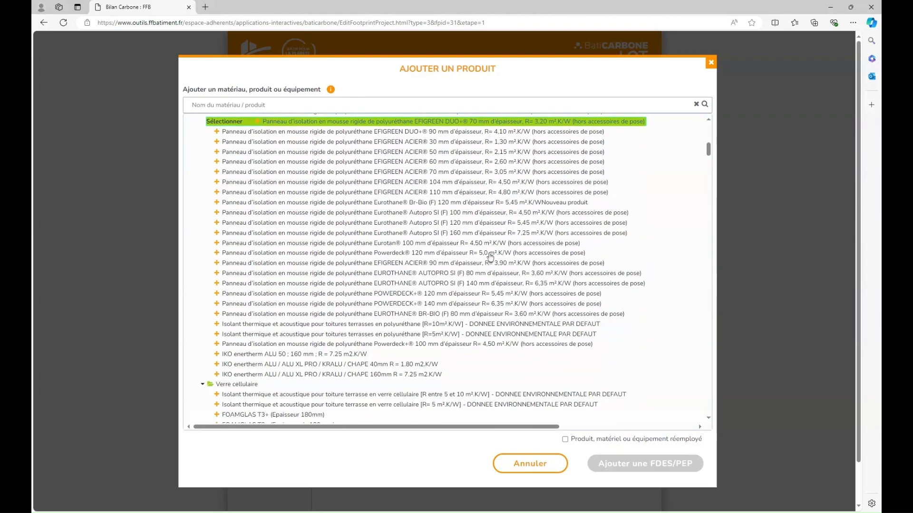
pyautogui.click(494, 210)
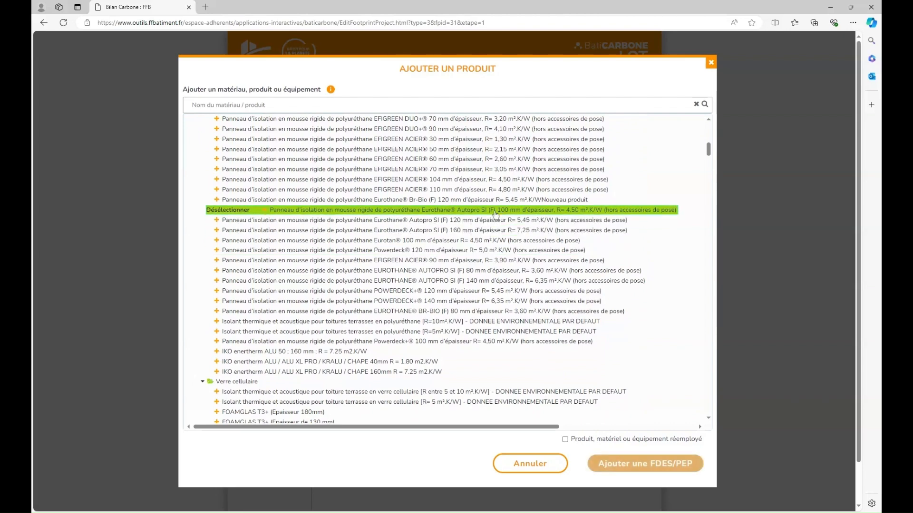
pyautogui.click(648, 464)
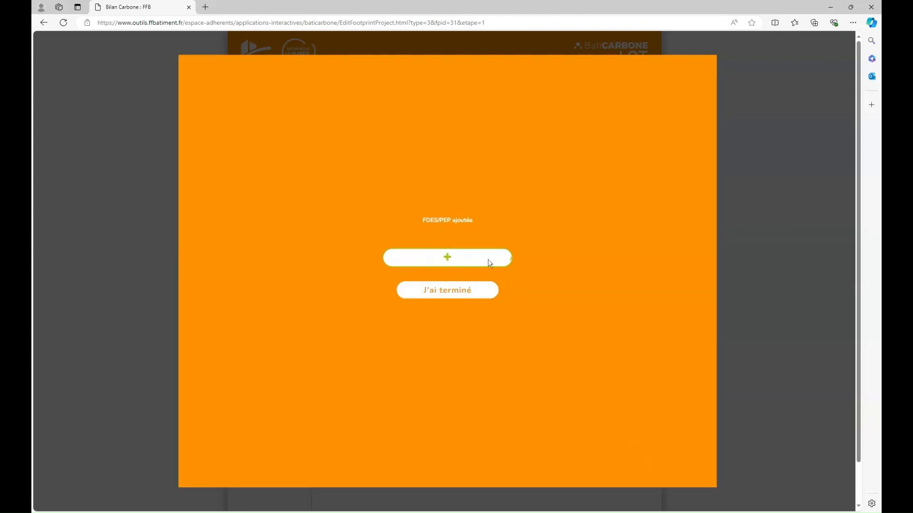
pyautogui.click(490, 263)
# Find the DERBICOAT NT + DERBIGUM NT3 bicouche under Couverture / étanchéité and add it to Variante 1
pyautogui.scroll(2, 442, 240)
pyautogui.scroll(5, 442, 241)
pyautogui.click(189, 121)
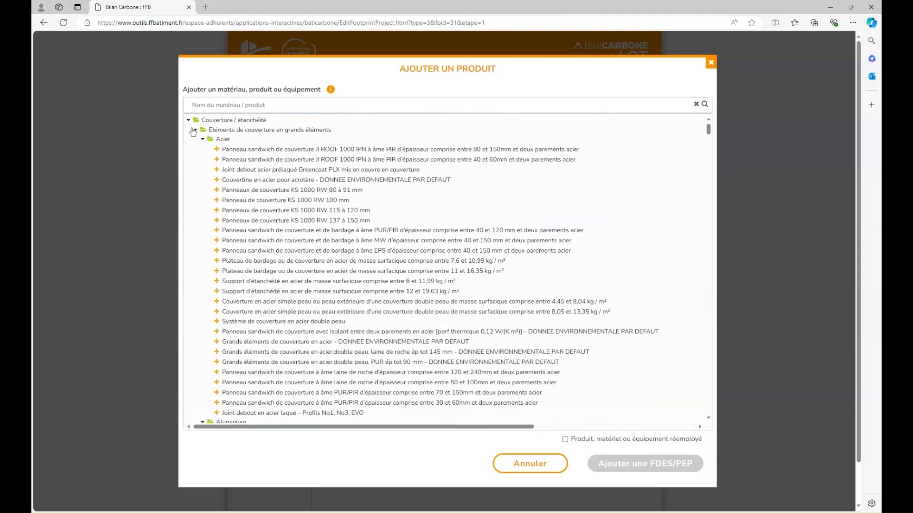
pyautogui.click(194, 130)
pyautogui.click(196, 138)
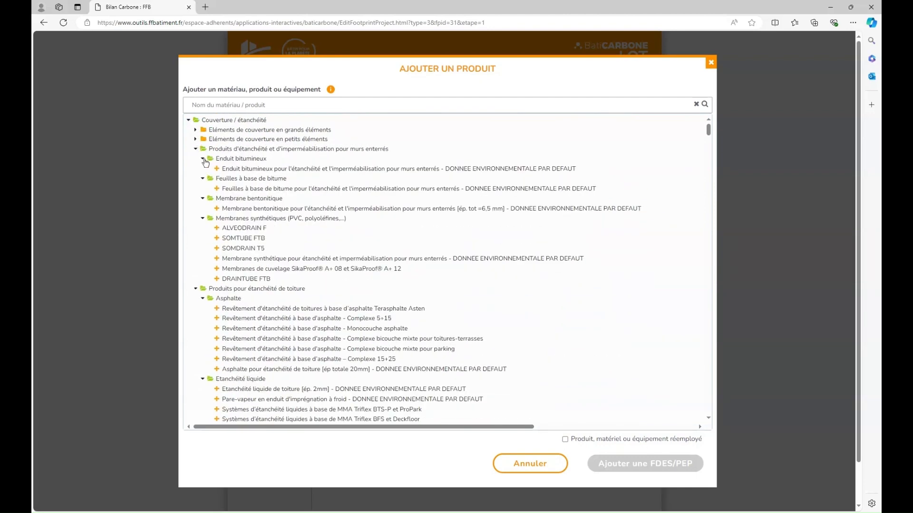
pyautogui.click(203, 159)
pyautogui.click(202, 169)
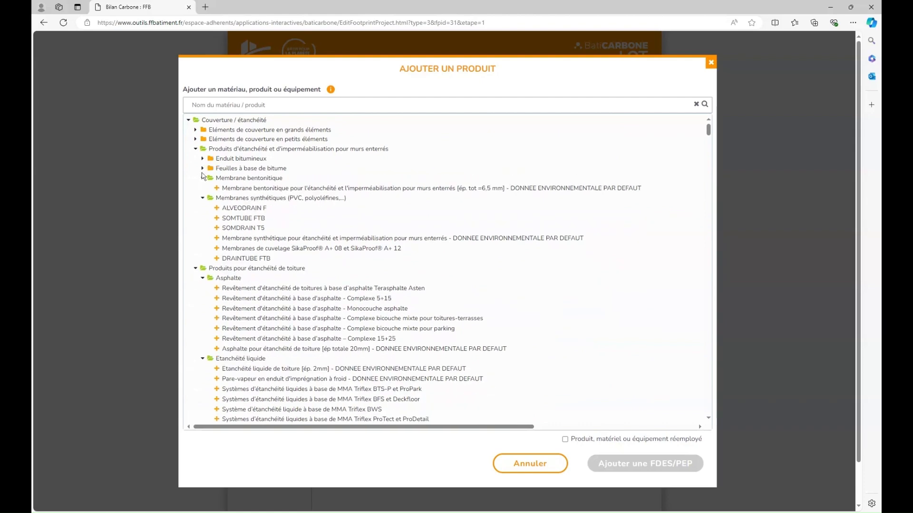
pyautogui.click(202, 178)
pyautogui.click(202, 189)
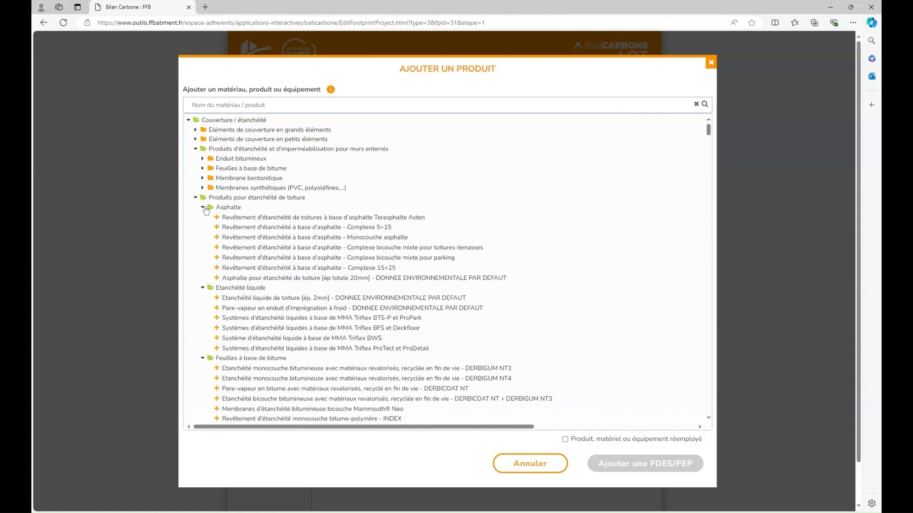
pyautogui.click(203, 208)
pyautogui.click(203, 218)
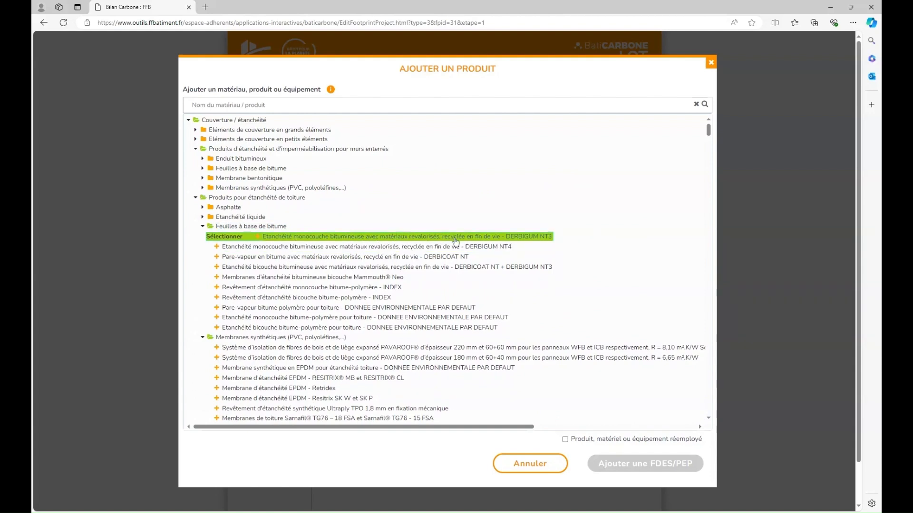
pyautogui.click(474, 272)
pyautogui.click(660, 464)
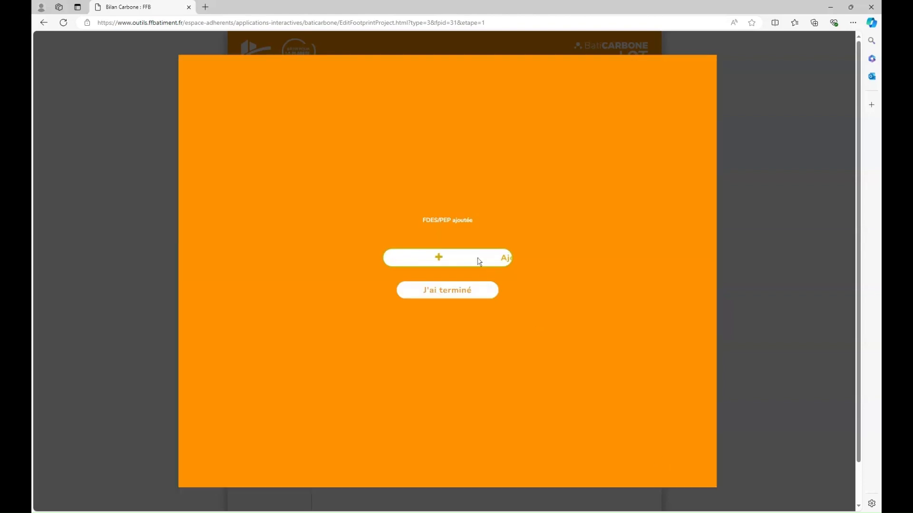
# Search 'grav', add Gravier pour toiture, and finish adding products
pyautogui.write('gra')
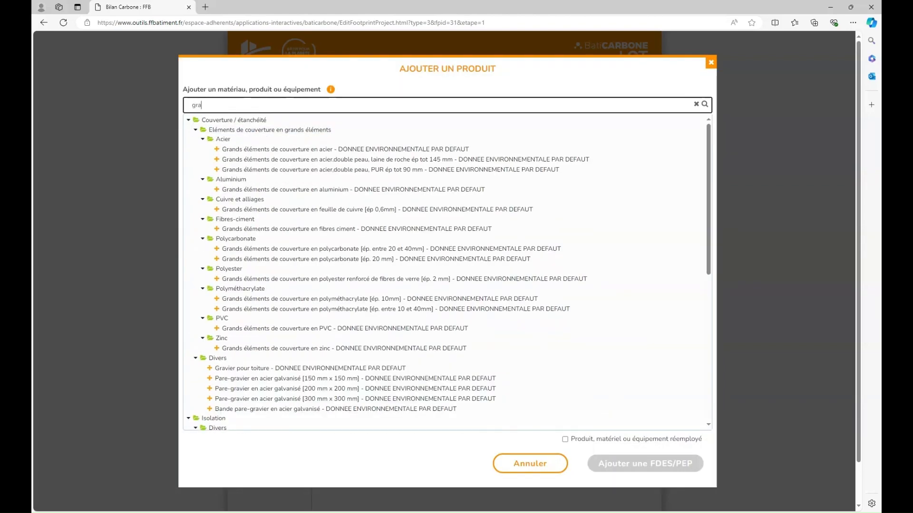
pyautogui.write('v')
pyautogui.click(347, 141)
pyautogui.click(687, 465)
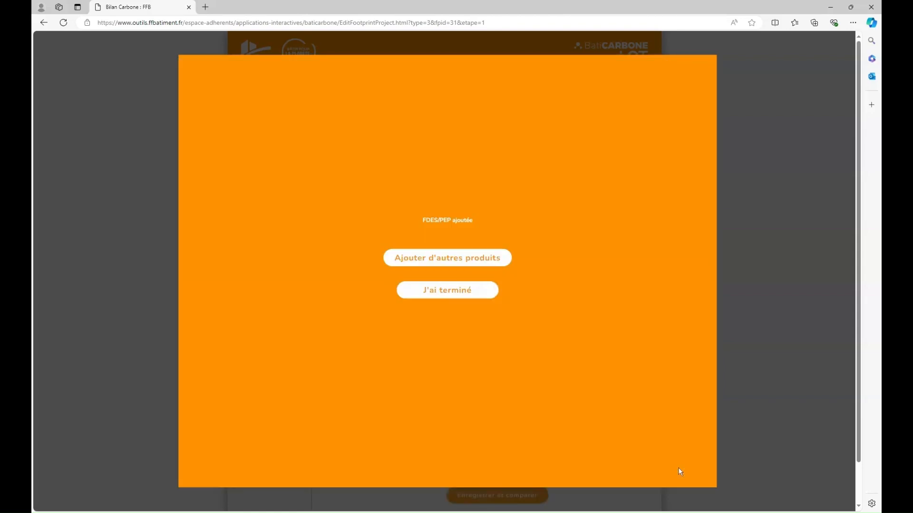
pyautogui.click(402, 289)
# Enter quantities of 400, 400 and 400 m² for the first three materials
pyautogui.click(530, 296)
pyautogui.write('400')
pyautogui.press('Tab')
pyautogui.write('400')
pyautogui.press('Tab')
pyautogui.write('400')
pyautogui.press('Tab')
# Commit the gravel quantity of 16, save Variante 1, and continue to Variante 2
pyautogui.click(750, 257)
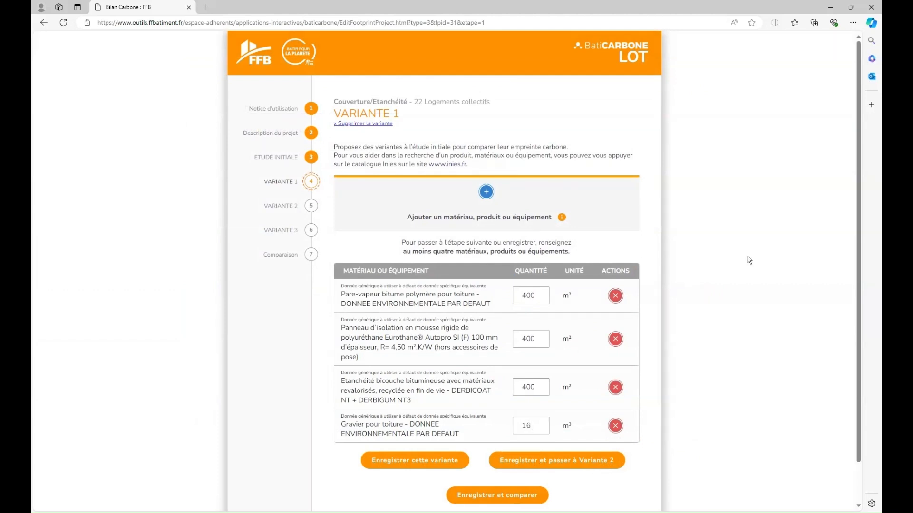
pyautogui.scroll(-1, 747, 262)
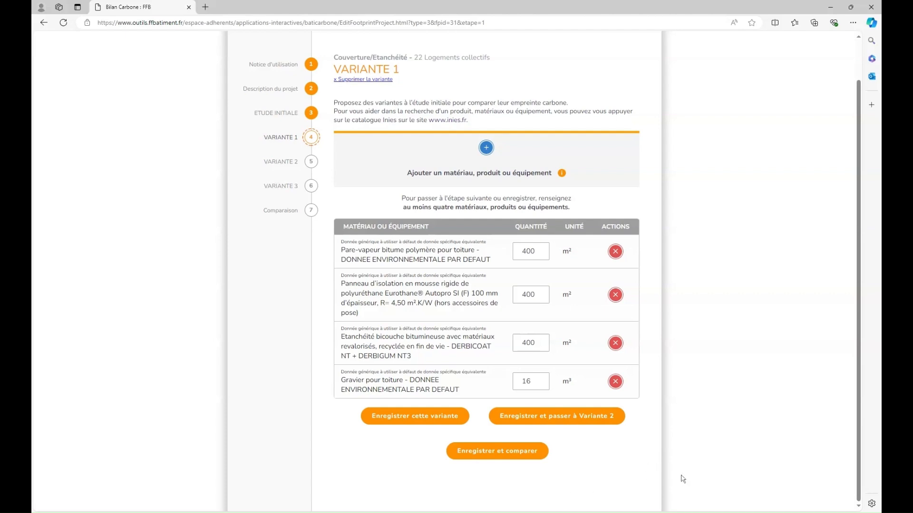
pyautogui.click(603, 421)
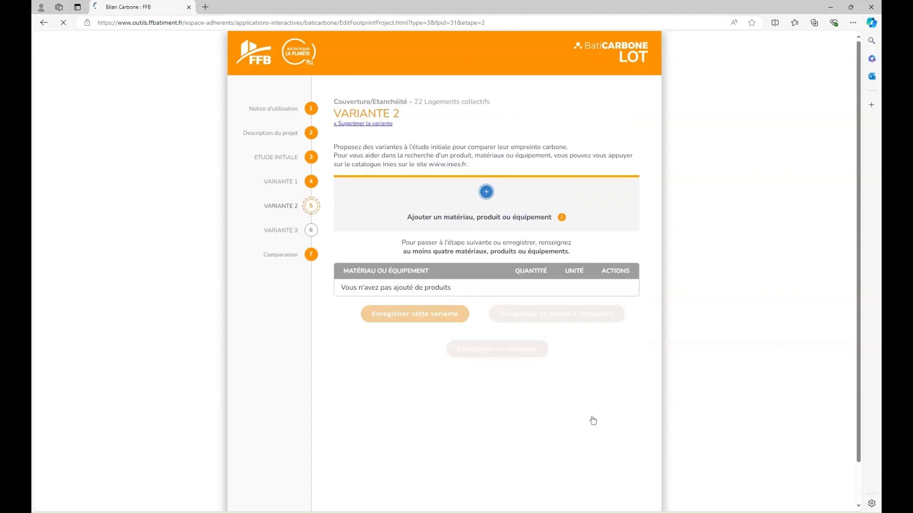
# Start adding a product to Variante 2 and browse the Couverture / étanchéité catalogue
pyautogui.click(485, 191)
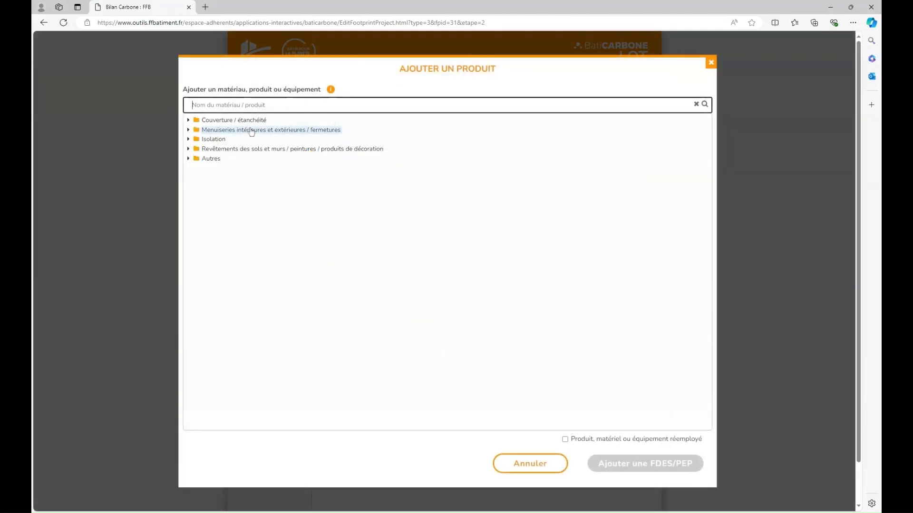
pyautogui.click(188, 120)
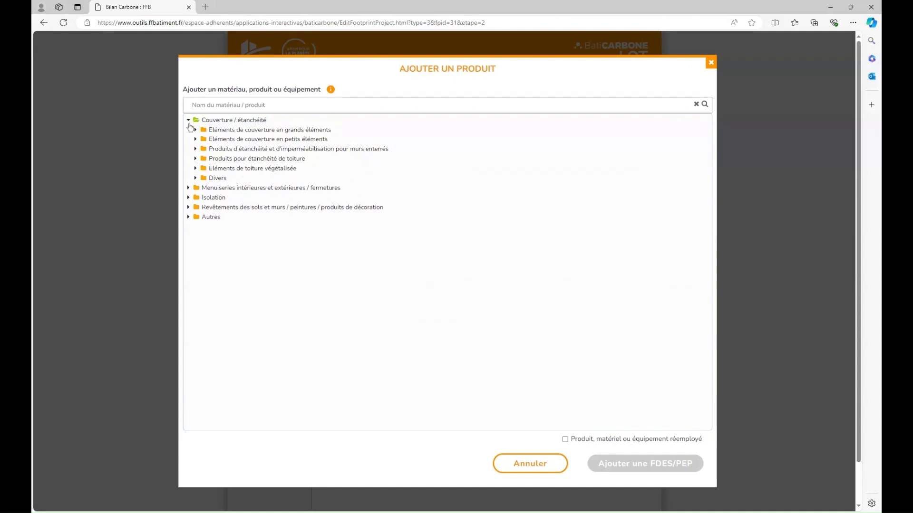
pyautogui.click(195, 159)
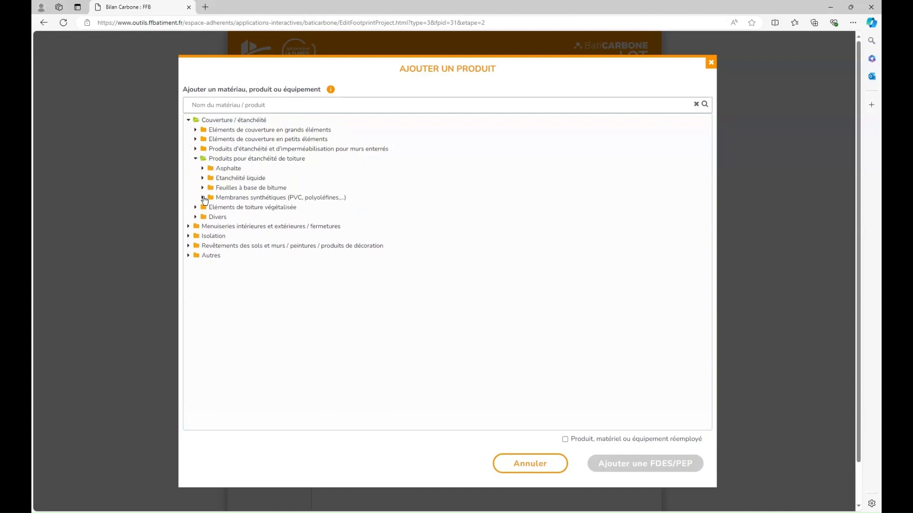
pyautogui.click(202, 197)
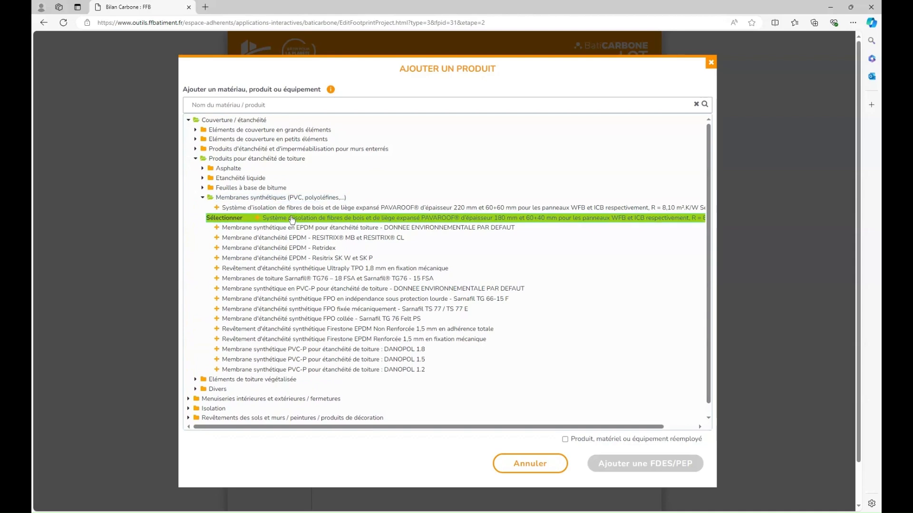
pyautogui.click(196, 149)
# Search 'PARE-V', add the DERBICOAT NT pare-vapeur, then return to the full catalogue
pyautogui.click(228, 105)
pyautogui.write('PREV')
pyautogui.press('BackSpace')
pyautogui.press('BackSpace')
pyautogui.press('BackSpace')
pyautogui.write('PARE6VA')
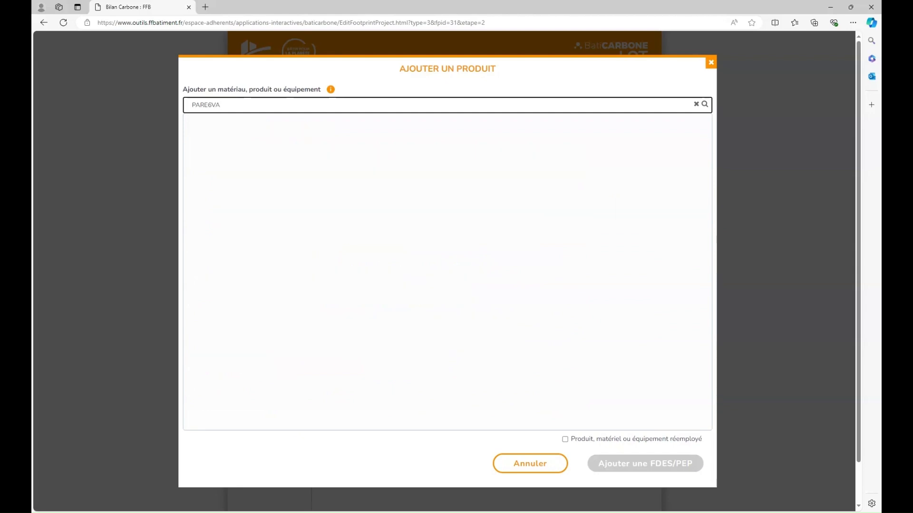
pyautogui.press('BackSpace')
pyautogui.press('BackSpace')
pyautogui.press('BackSpace')
pyautogui.write('-V')
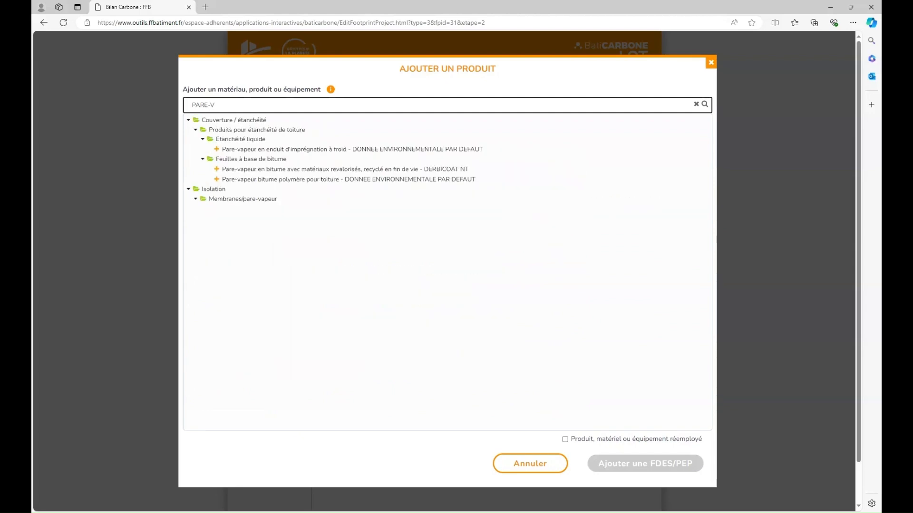
pyautogui.click(283, 170)
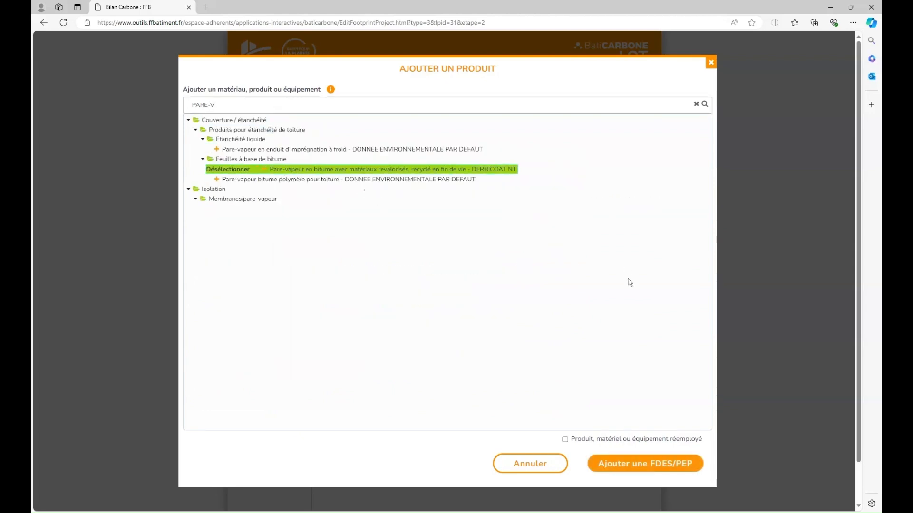
pyautogui.click(653, 472)
pyautogui.click(478, 258)
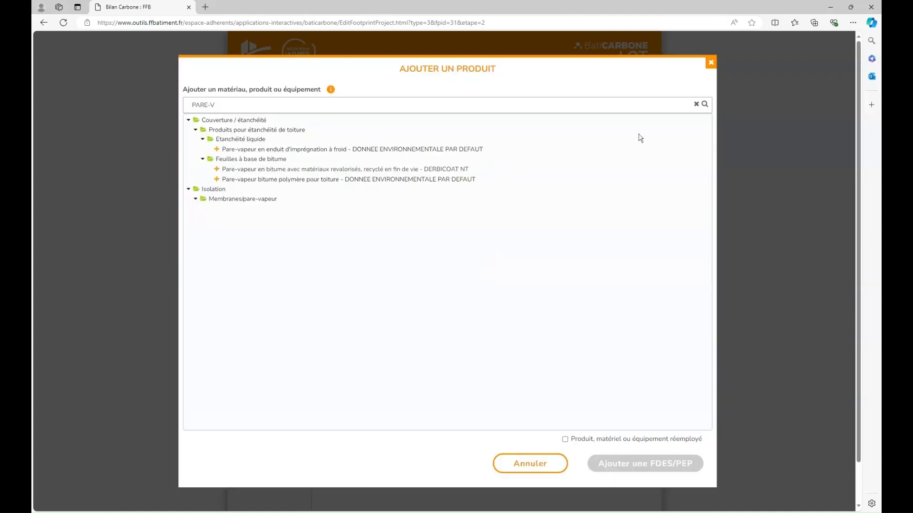
pyautogui.click(697, 104)
# Add the rock-wool flat-roof insulation rated R=5 to Variante 2
pyautogui.click(188, 120)
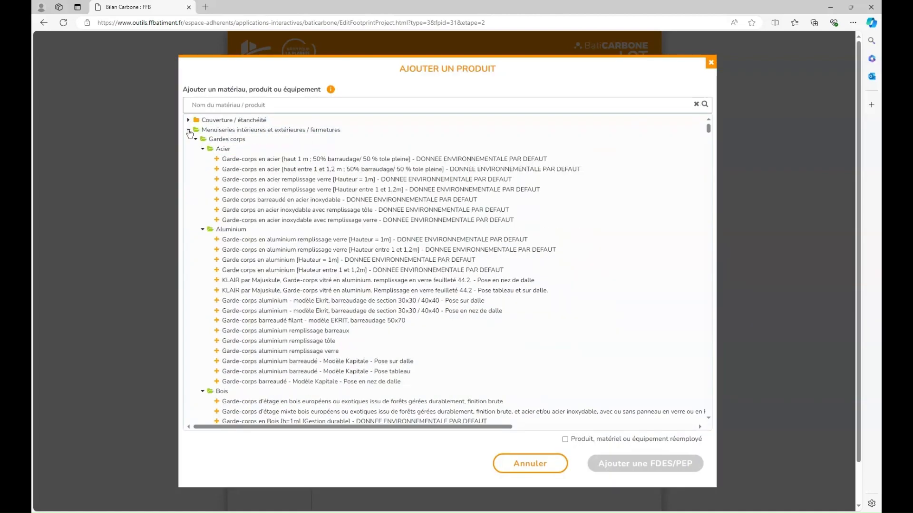
pyautogui.click(189, 130)
pyautogui.click(196, 149)
pyautogui.click(195, 158)
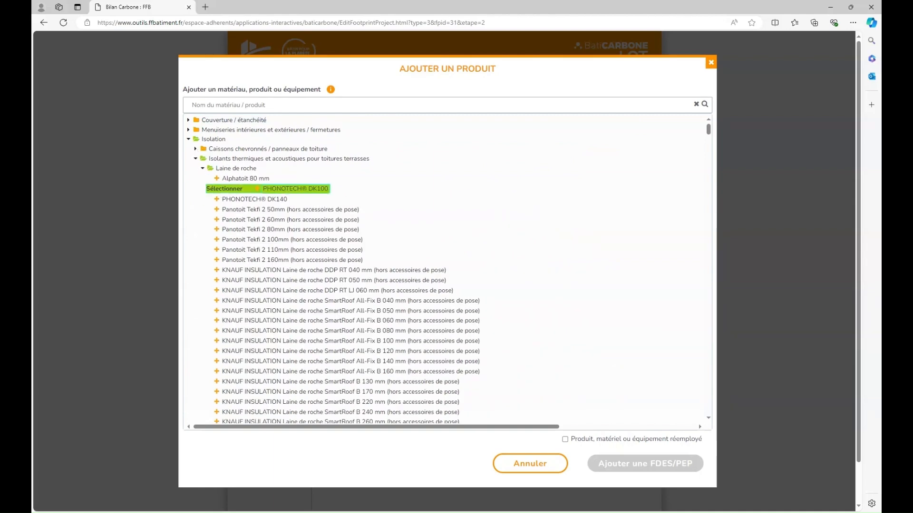
pyautogui.scroll(-10, 385, 232)
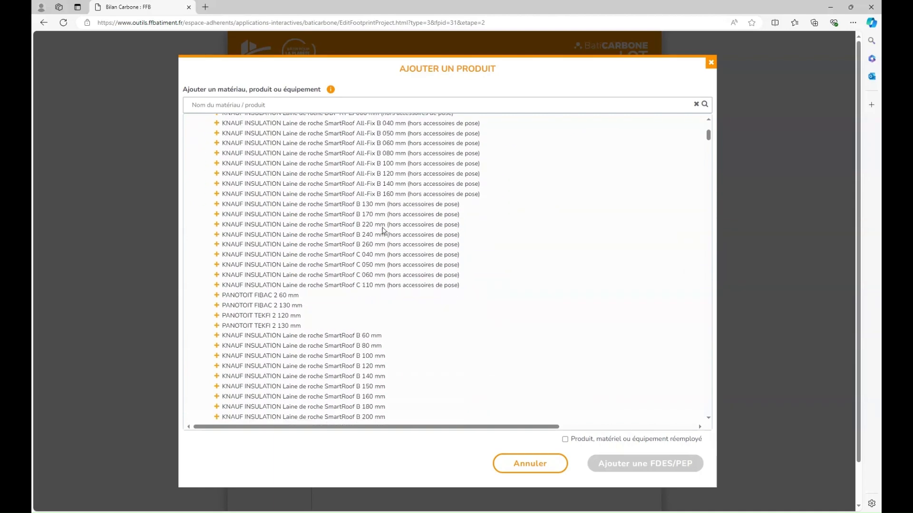
pyautogui.scroll(1, 390, 231)
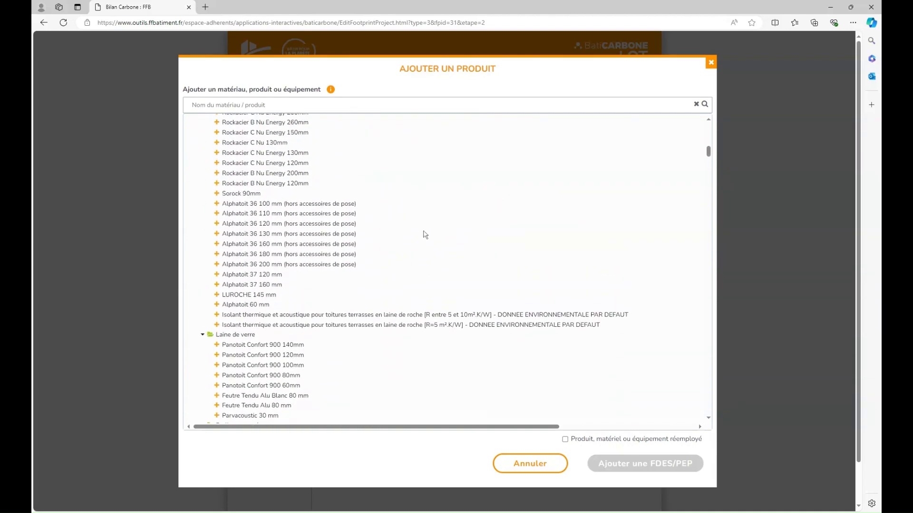
pyautogui.click(451, 330)
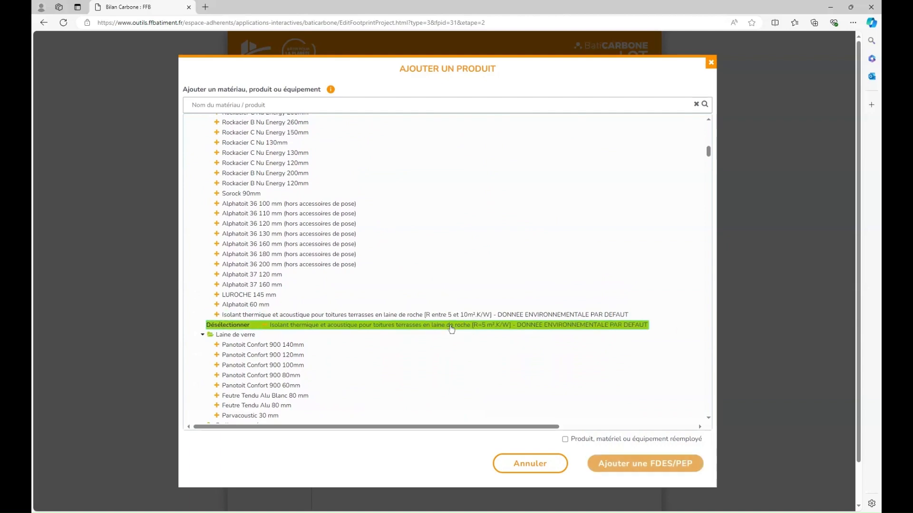
pyautogui.click(641, 464)
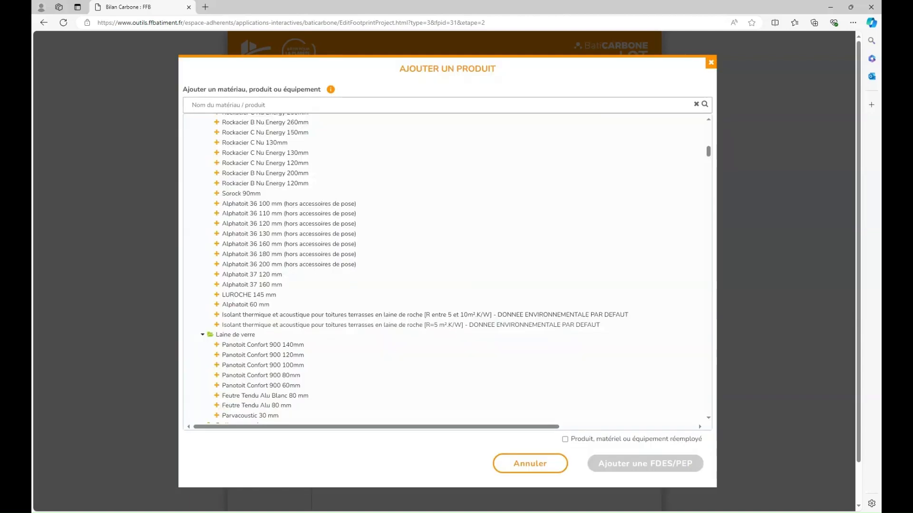
# Add the RESITRIX MB and RESITRIX CL EPDM membrane from Couverture / étanchéité
pyautogui.scroll(8, 338, 197)
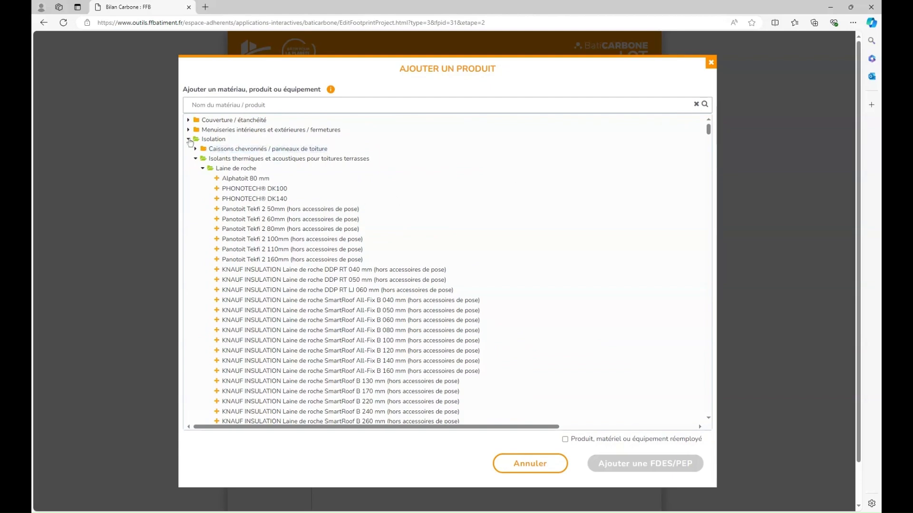
pyautogui.click(188, 139)
pyautogui.click(189, 120)
pyautogui.click(196, 130)
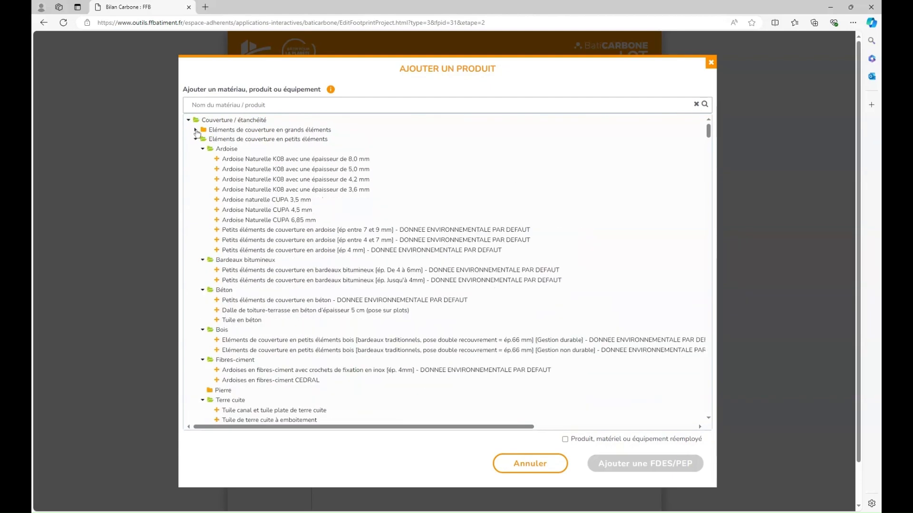
pyautogui.click(196, 139)
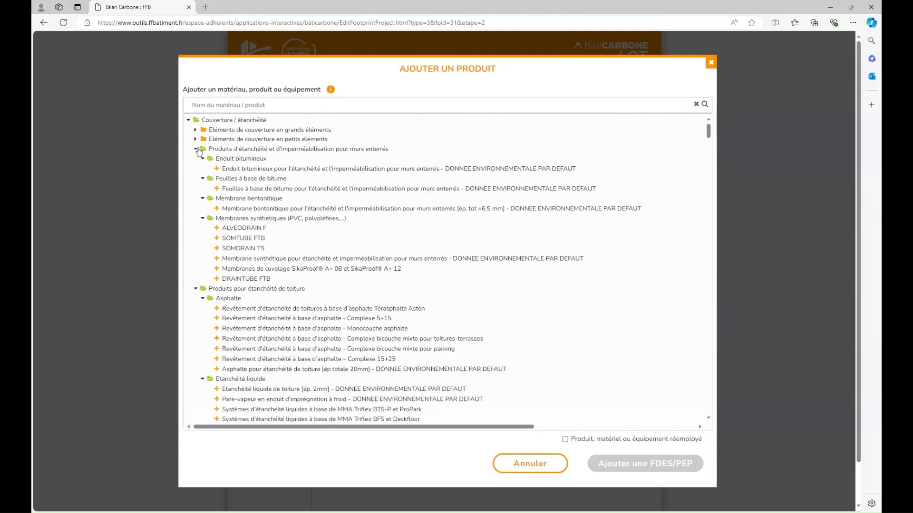
pyautogui.click(196, 148)
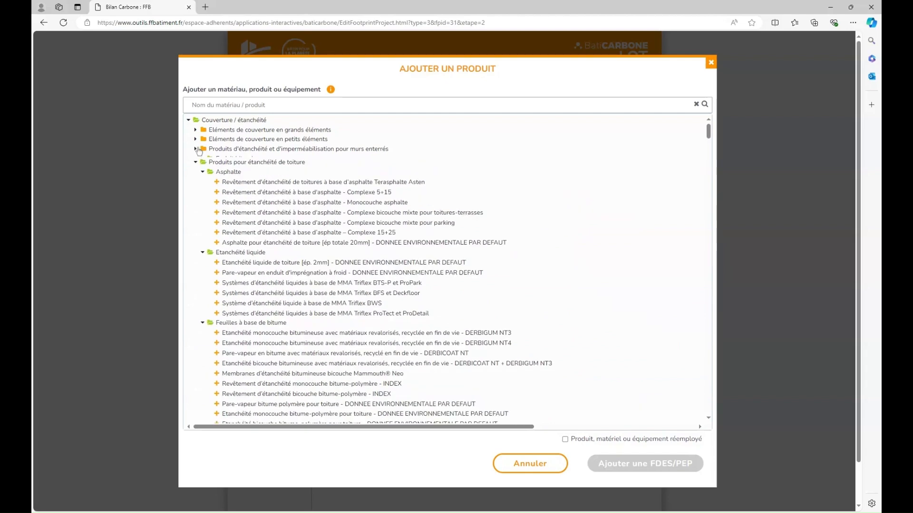
pyautogui.scroll(-5, 331, 183)
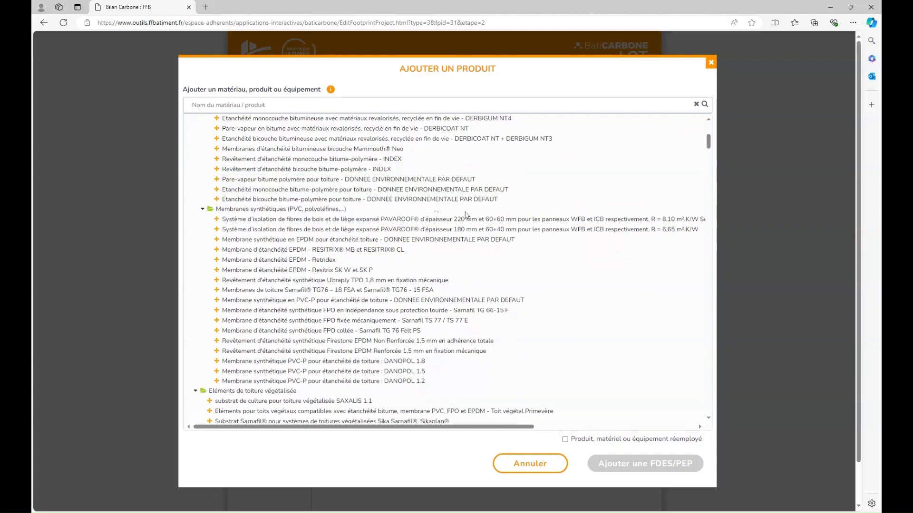
pyautogui.scroll(-1, 503, 239)
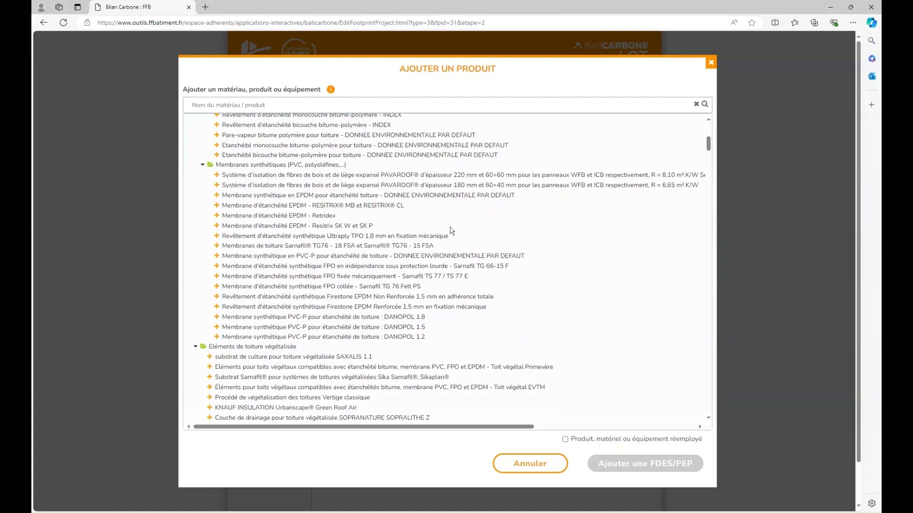
pyautogui.click(376, 207)
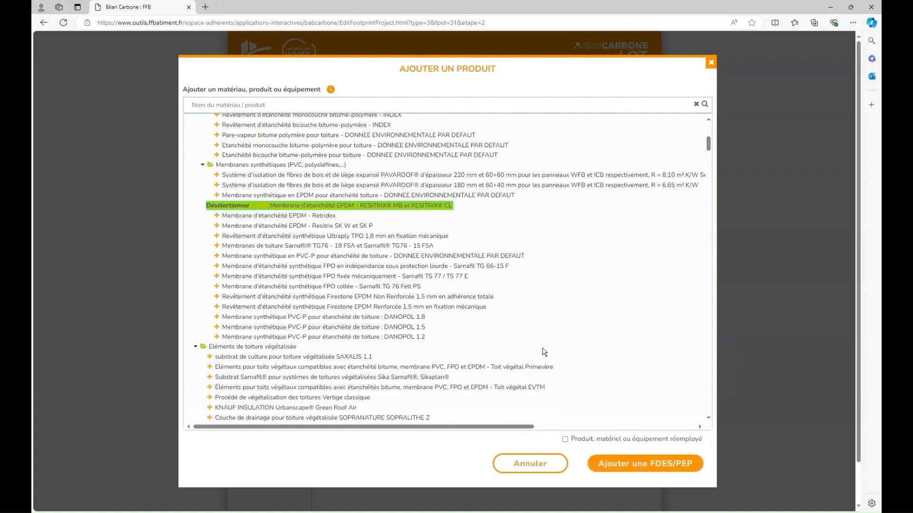
pyautogui.click(643, 464)
# Search 'grav' and select the Gravier pour toiture product
pyautogui.click(474, 260)
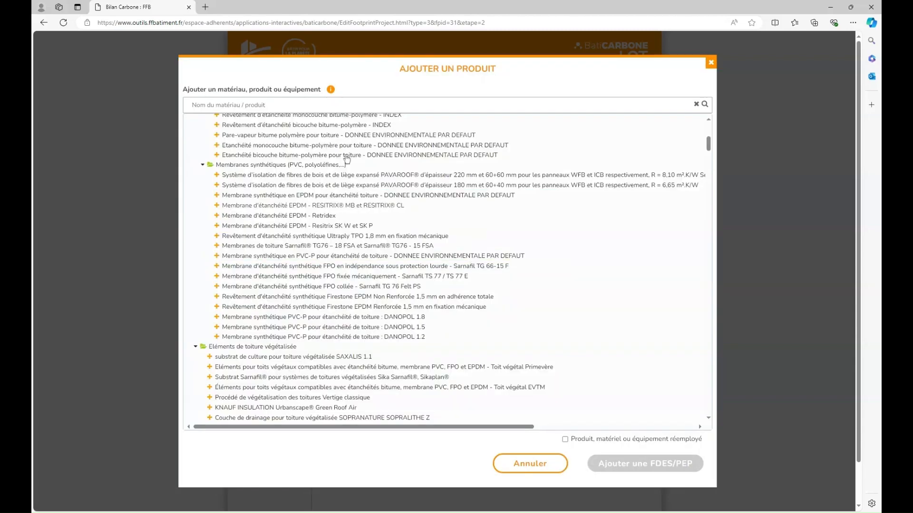
pyautogui.write('grav')
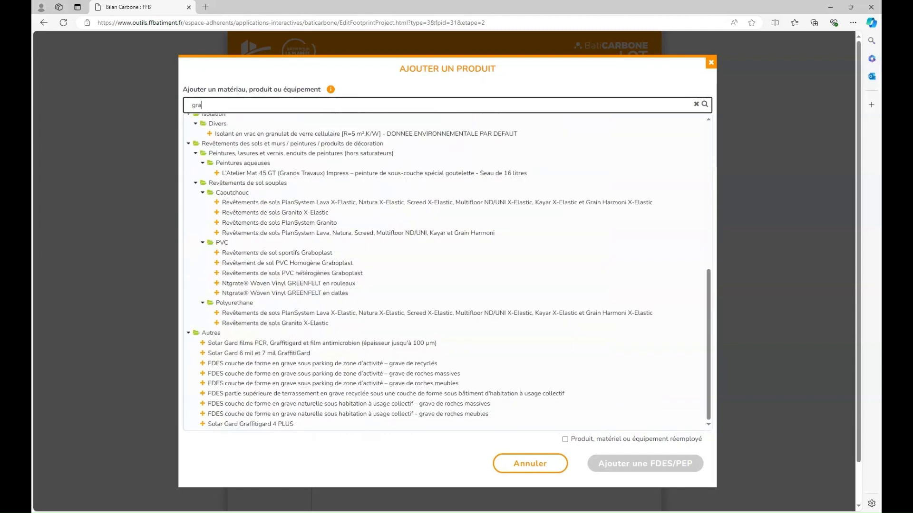
pyautogui.click(299, 139)
# Add the roofing gravel, finish, and enter quantities 400, 400, 400 m² and 16 m³
pyautogui.click(660, 464)
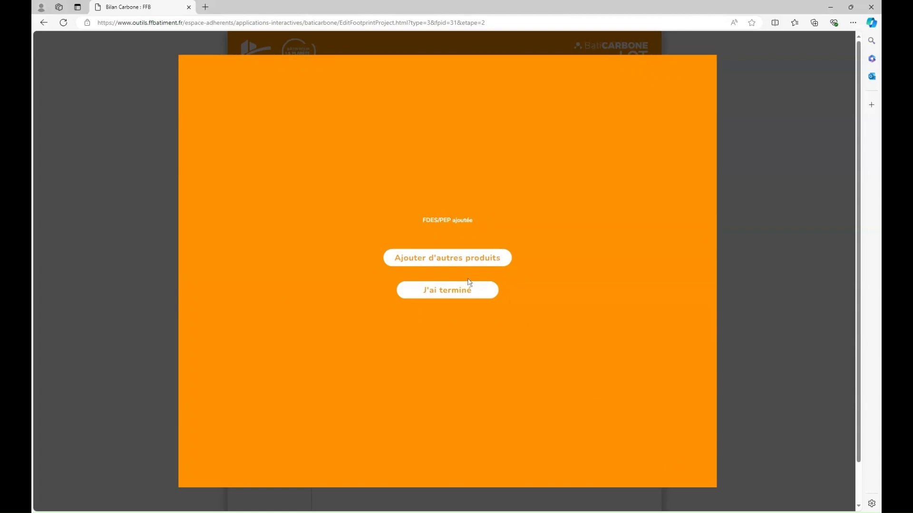
pyautogui.click(446, 289)
pyautogui.click(530, 295)
pyautogui.write('400')
pyautogui.press('Tab')
pyautogui.write('400')
pyautogui.press('Tab')
pyautogui.write('400')
pyautogui.press('Tab')
pyautogui.write('16')
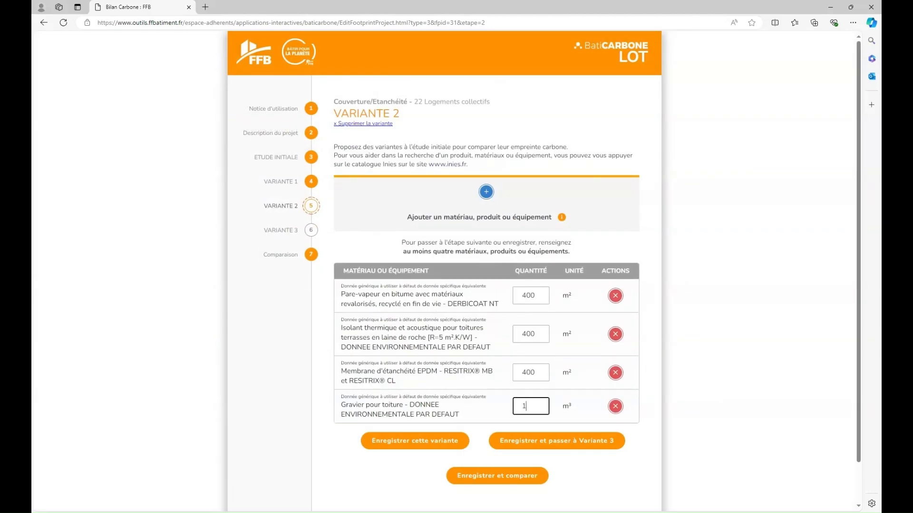
pyautogui.click(731, 267)
# Save Variante 2 and read the chart values 14.96, 9.97 and 24.23 kgCO2eq/m²
pyautogui.click(517, 476)
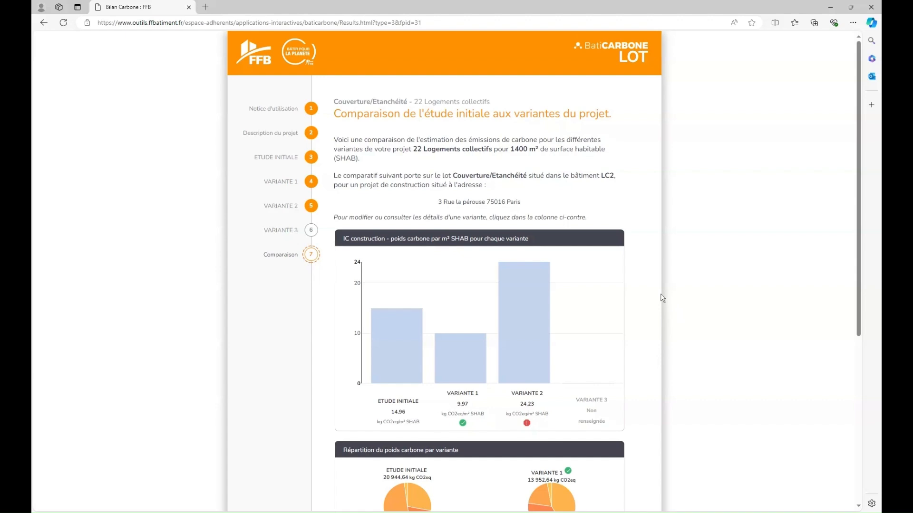
pyautogui.scroll(-3, 662, 298)
pyautogui.moveTo(520, 187)
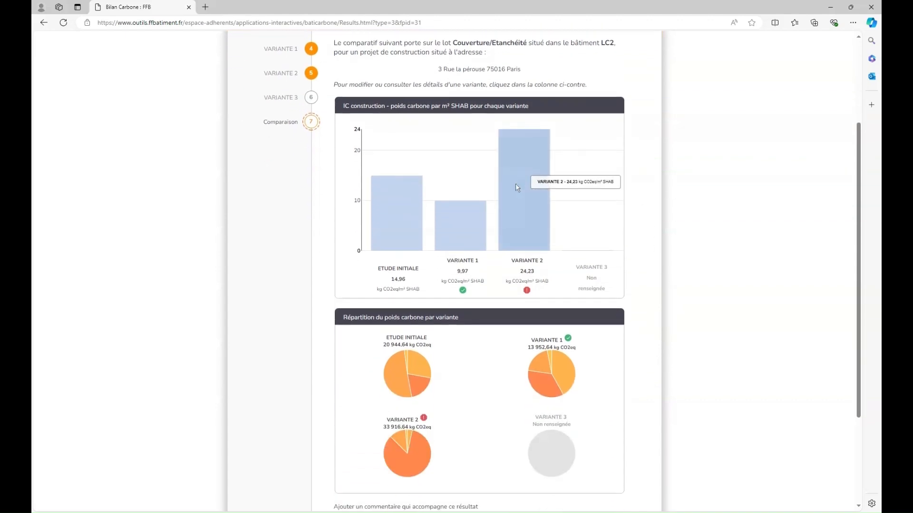
pyautogui.moveTo(440, 230)
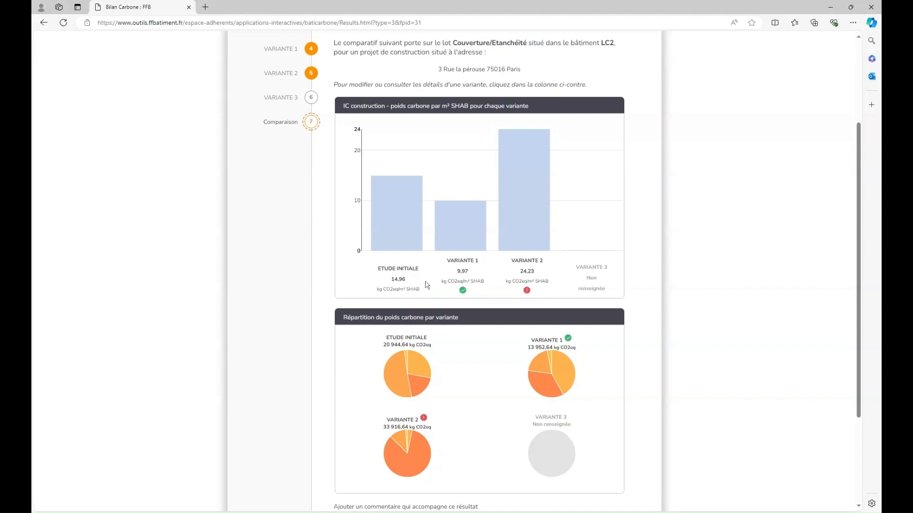
pyautogui.moveTo(468, 237)
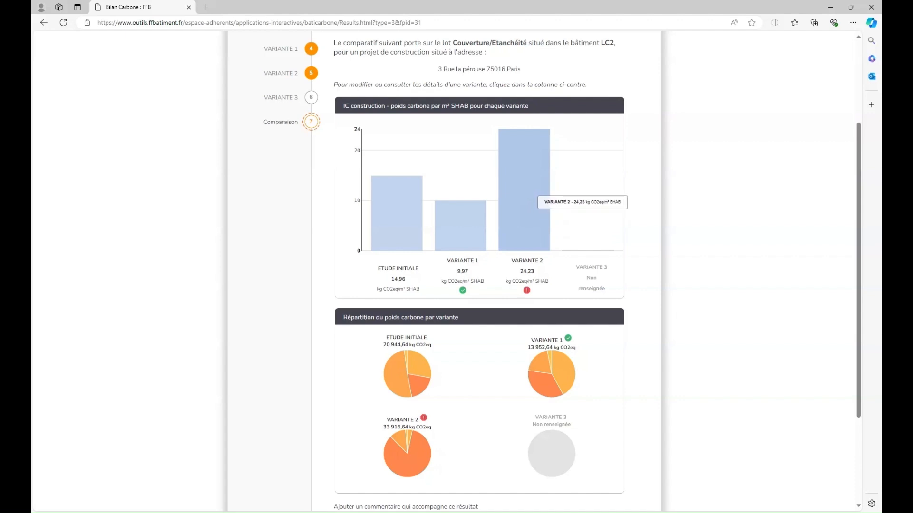
pyautogui.scroll(-2, 652, 219)
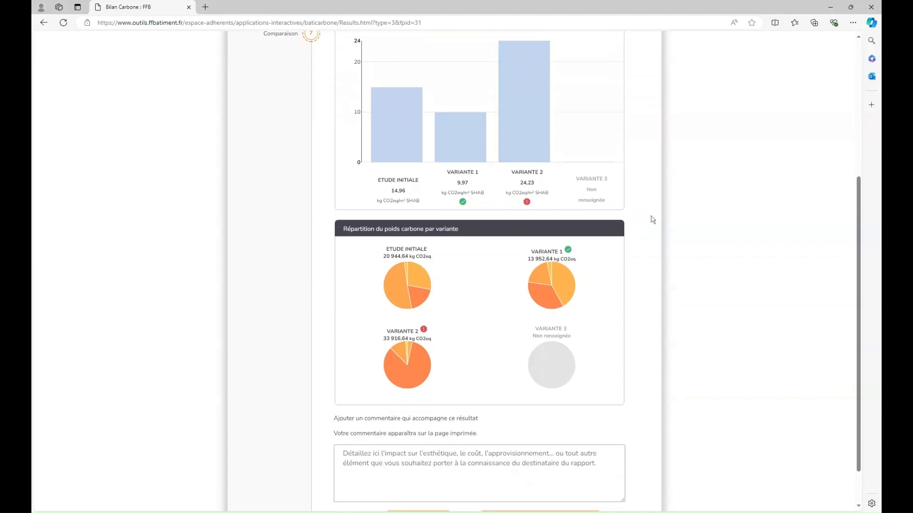
pyautogui.scroll(-1, 652, 219)
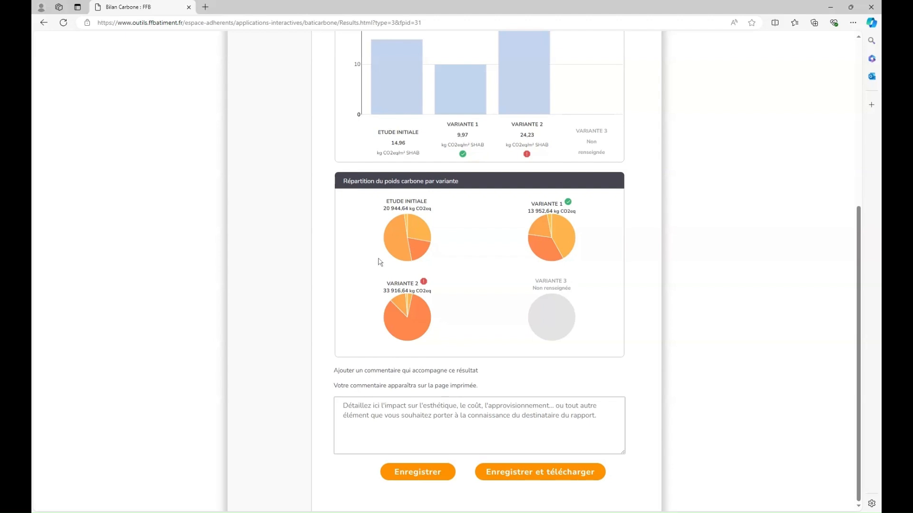
pyautogui.moveTo(397, 245)
pyautogui.moveTo(569, 227)
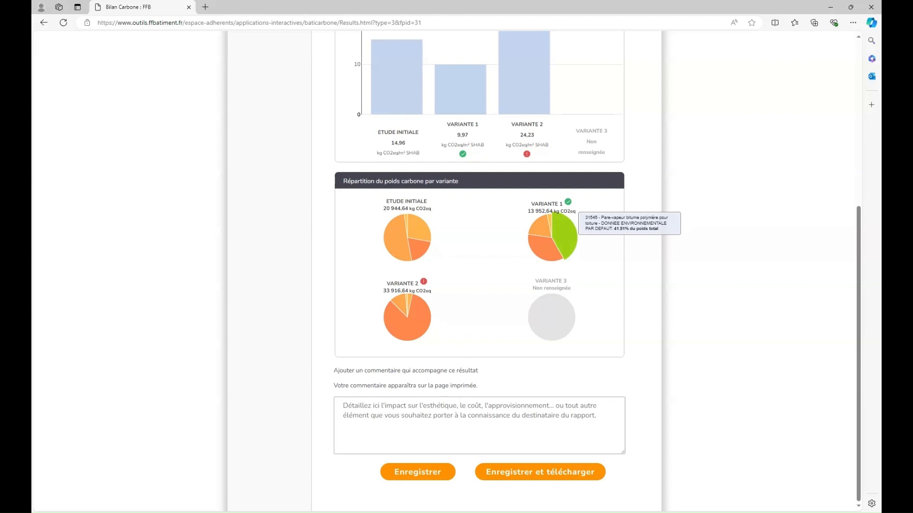
pyautogui.moveTo(421, 327)
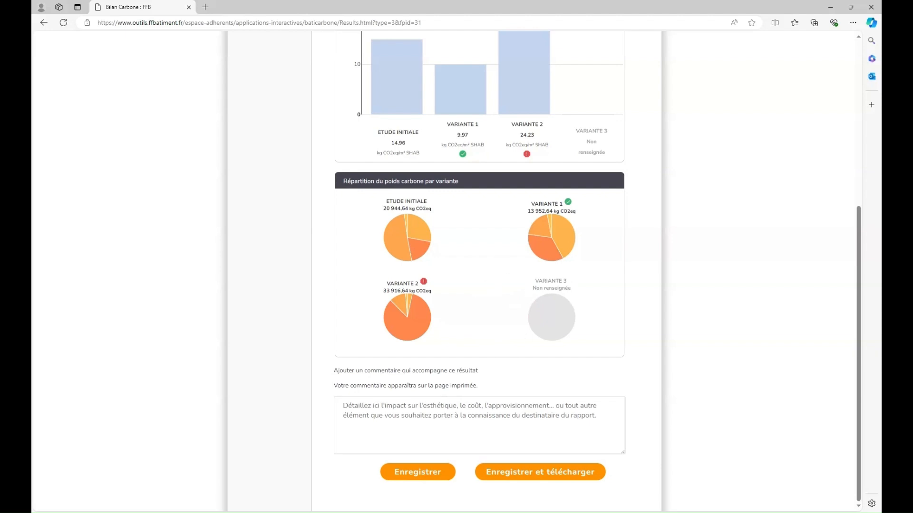
# Focus the report comment box, then save and download the comparison as a PDF
pyautogui.click(447, 418)
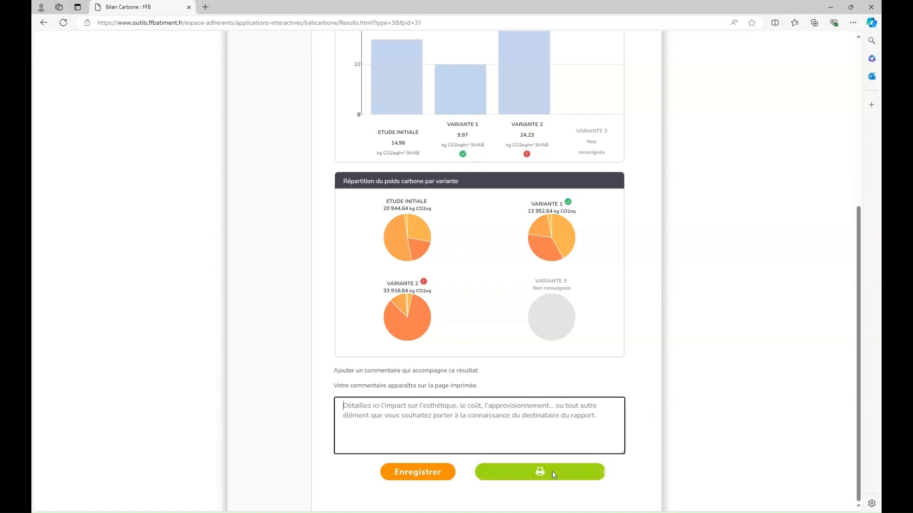
pyautogui.click(550, 472)
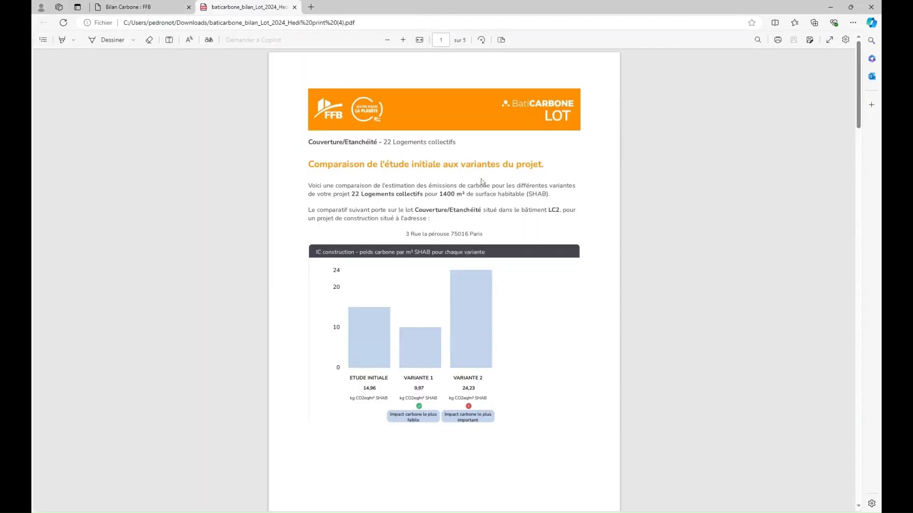
# Scroll the PDF to page 4, reviewing the Etude Initiale, Variante 1 and Variante 2 tables
pyautogui.scroll(-3, 481, 182)
pyautogui.scroll(-3, 480, 186)
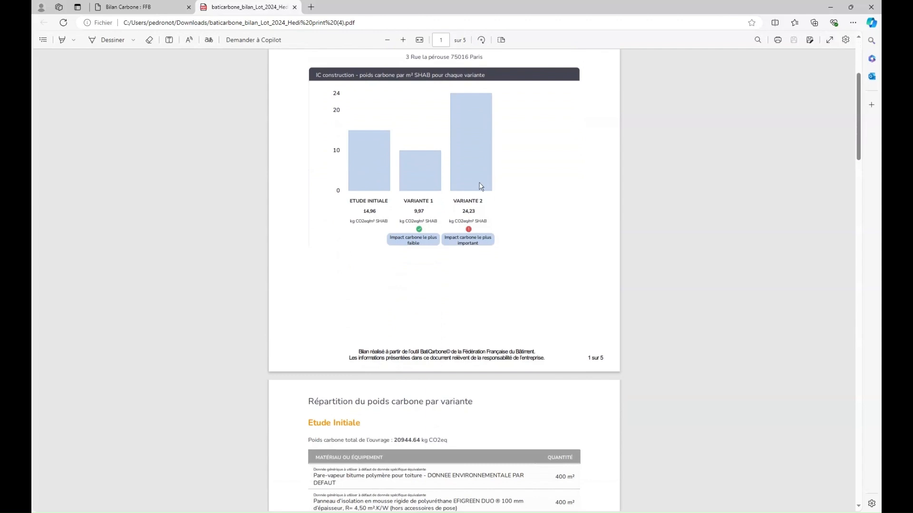
pyautogui.scroll(-12, 480, 186)
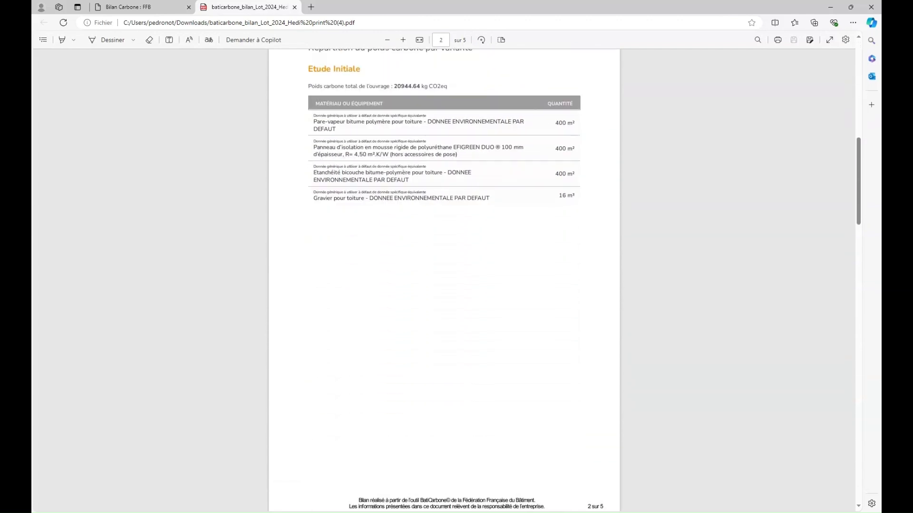
pyautogui.scroll(-10, 428, 157)
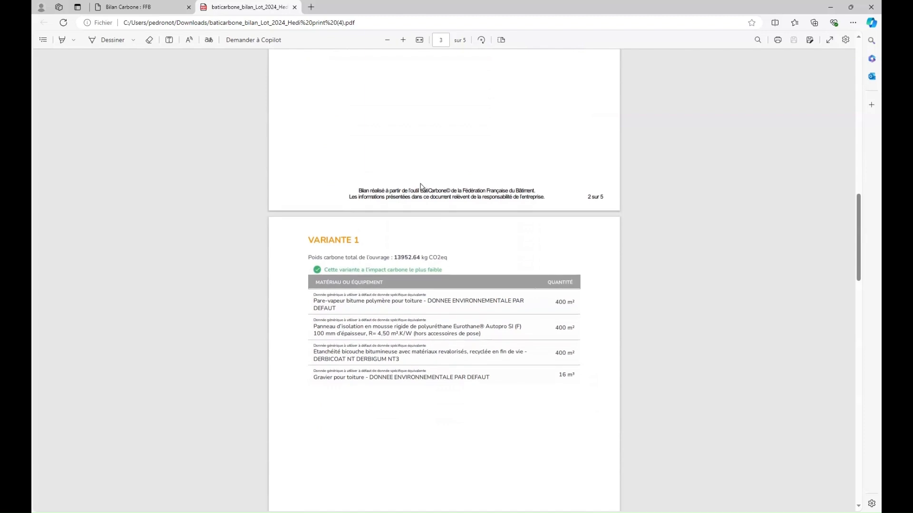
pyautogui.scroll(-3, 421, 187)
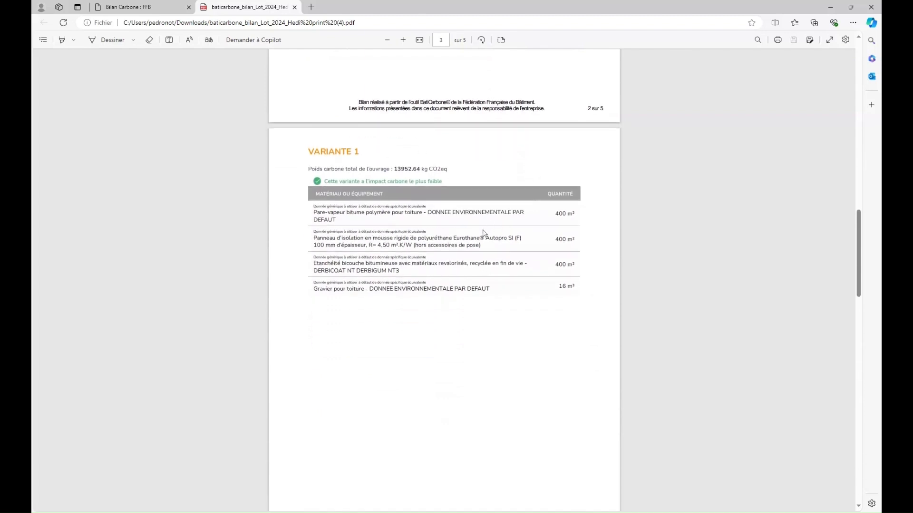
pyautogui.scroll(-8, 484, 234)
pyautogui.scroll(-6, 484, 234)
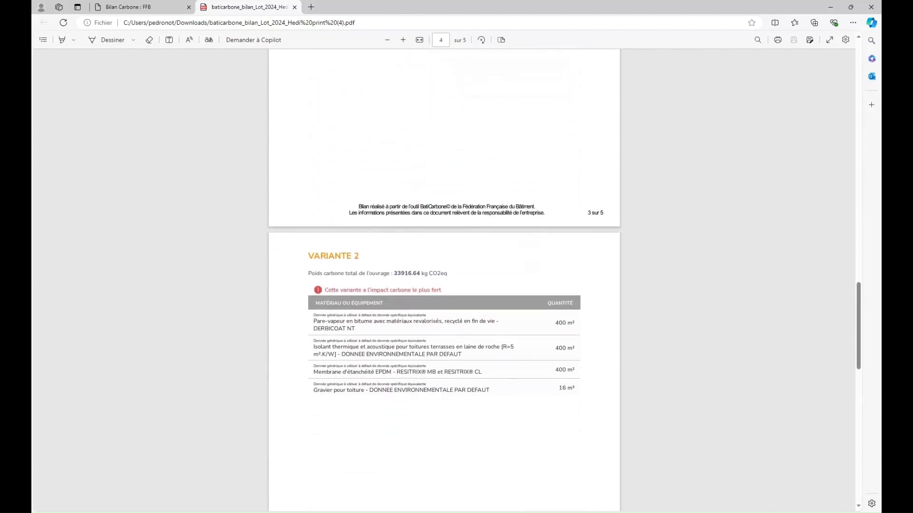